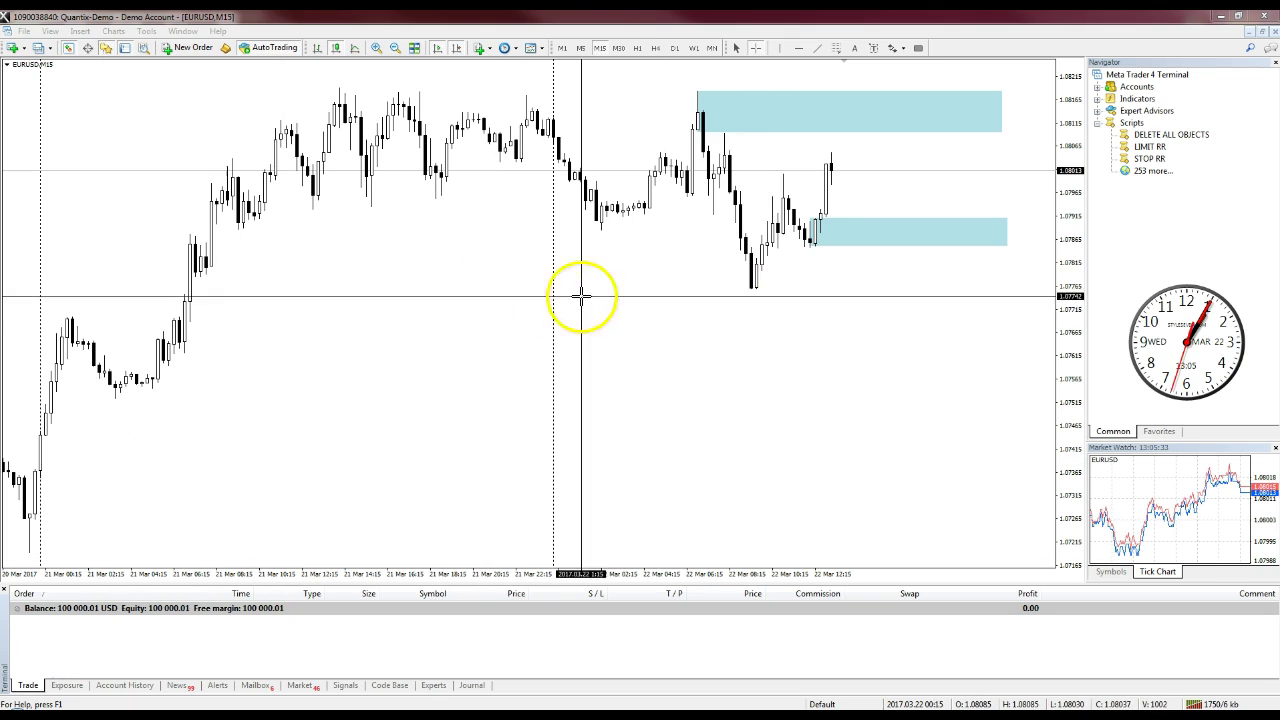
- Exit crosshair mode on the chart and bring up Open Data Folder in the File menu
click(675, 306)
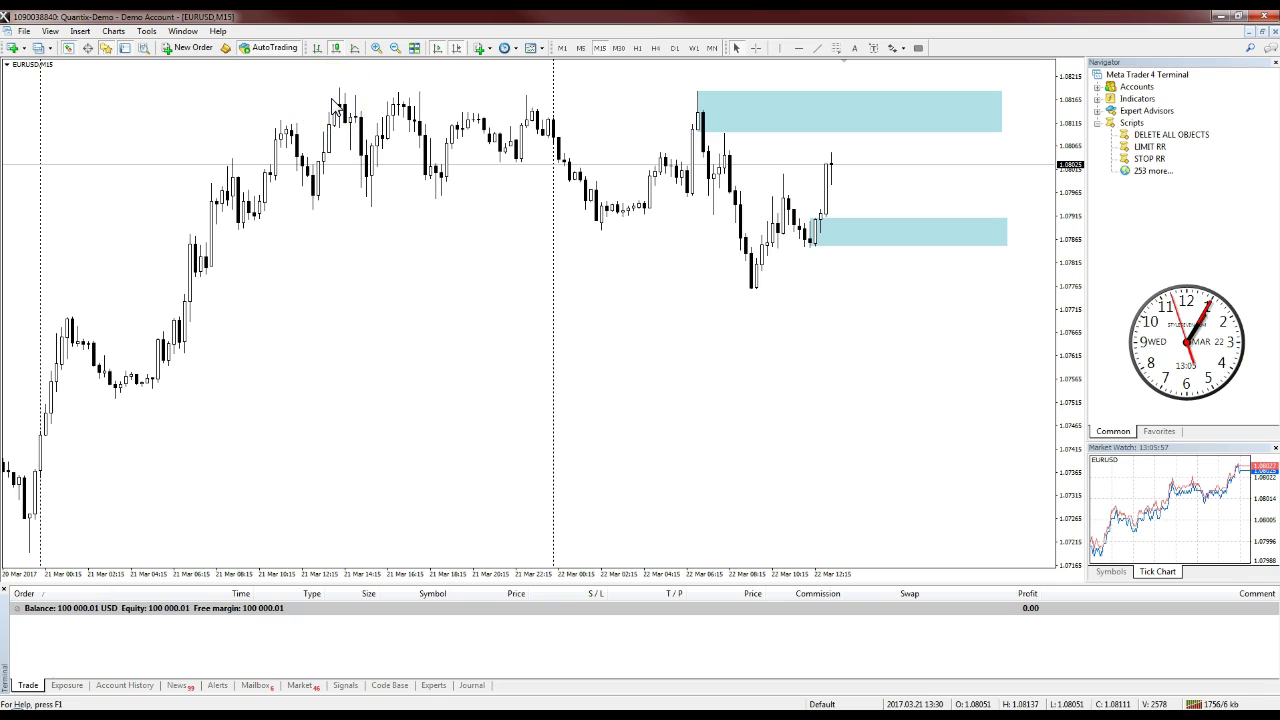
click(24, 31)
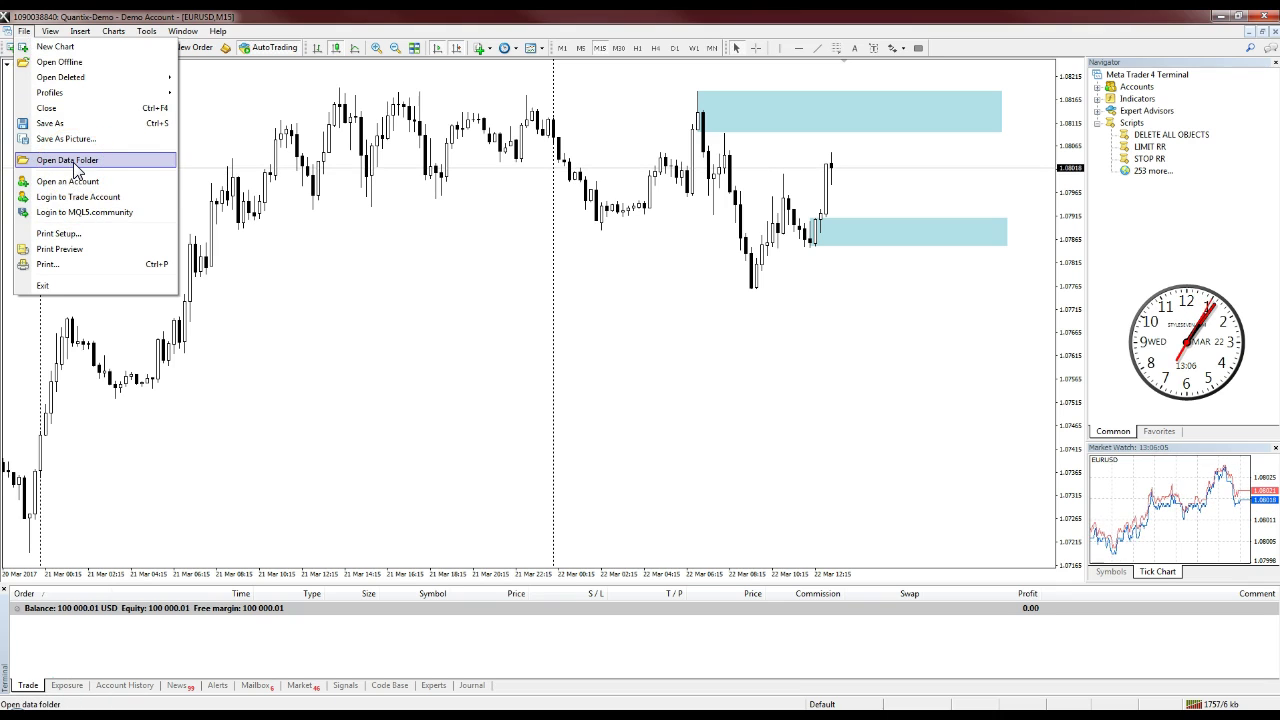
click(228, 540)
- Open the data folder's MQL4\Scripts to check the LIMIT RR and STOP RR files, then close Explorer
click(67, 160)
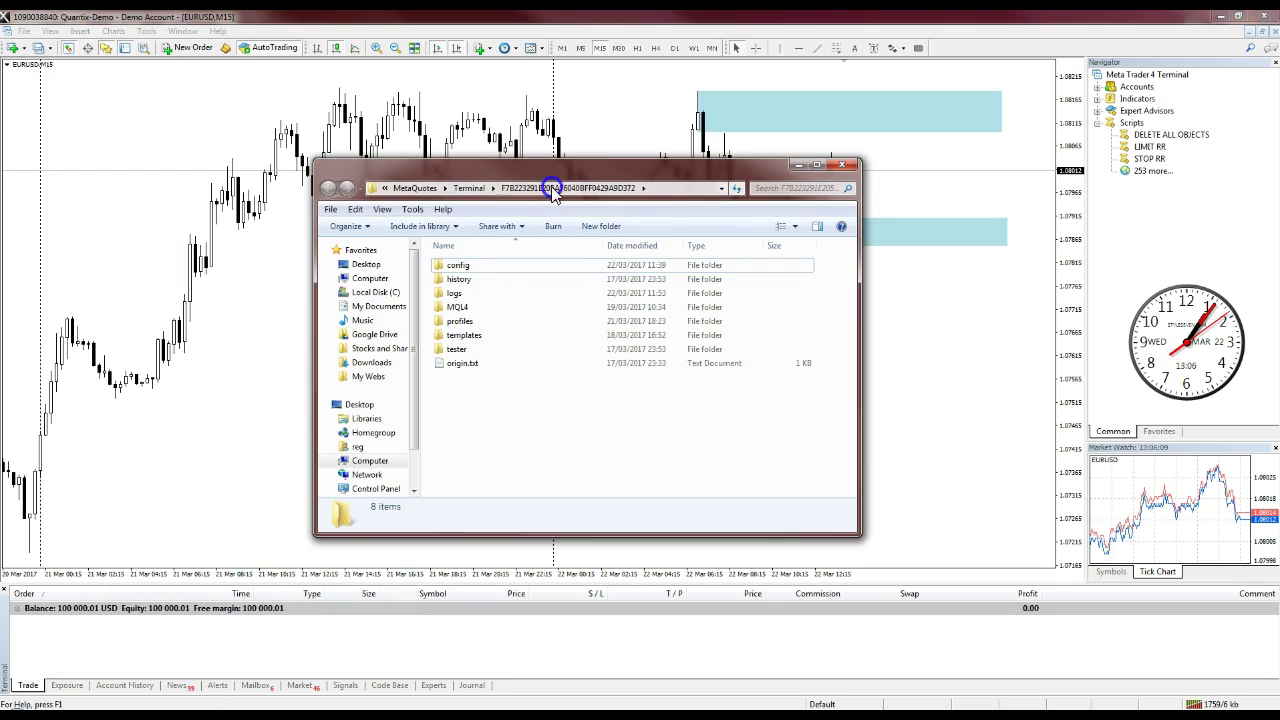
double_click(449, 307)
click(343, 268)
double_click(452, 392)
click(497, 402)
click(550, 366)
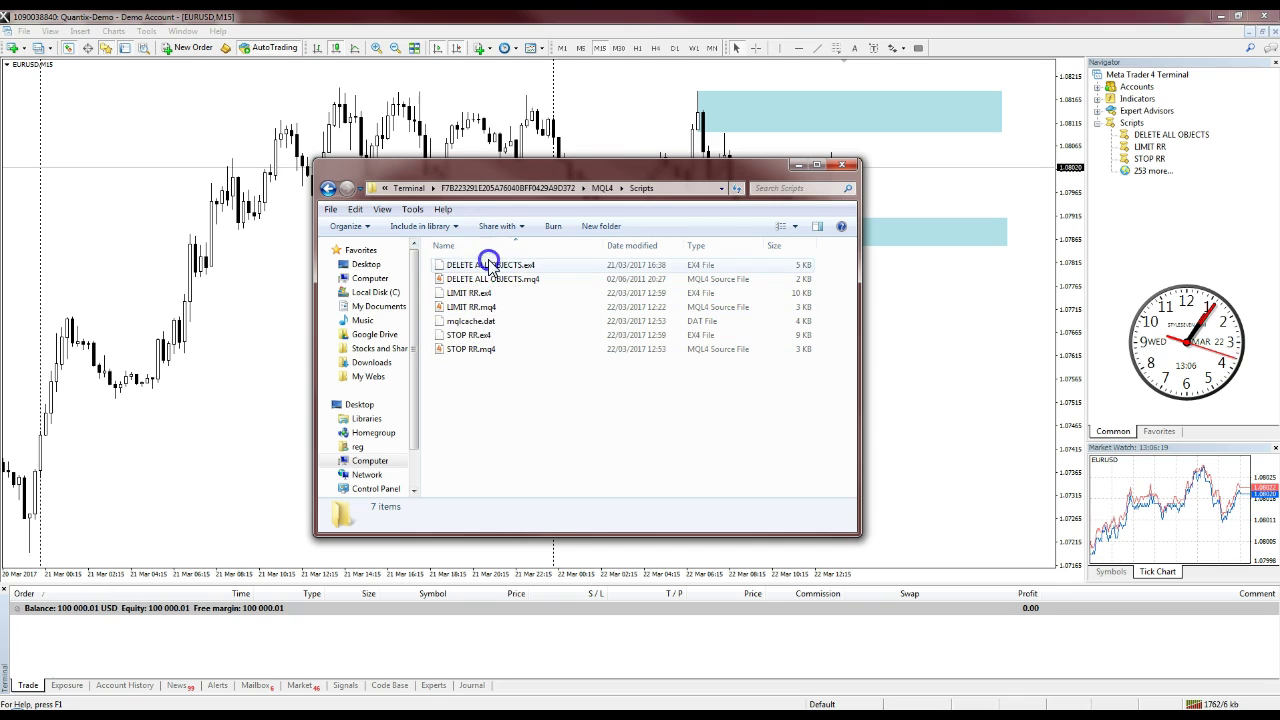
click(842, 163)
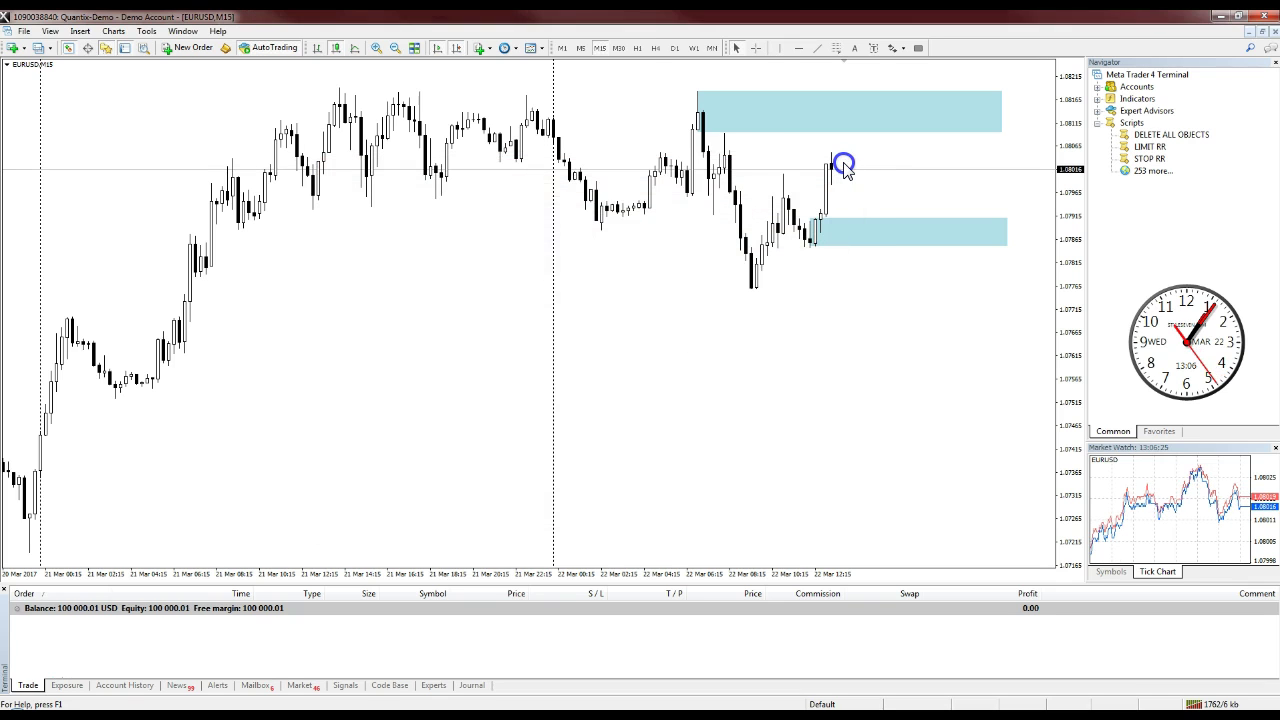
- Refresh the Navigator's Scripts folder so DELETE ALL OBJECTS, LIMIT RR and STOP RR appear
click(778, 93)
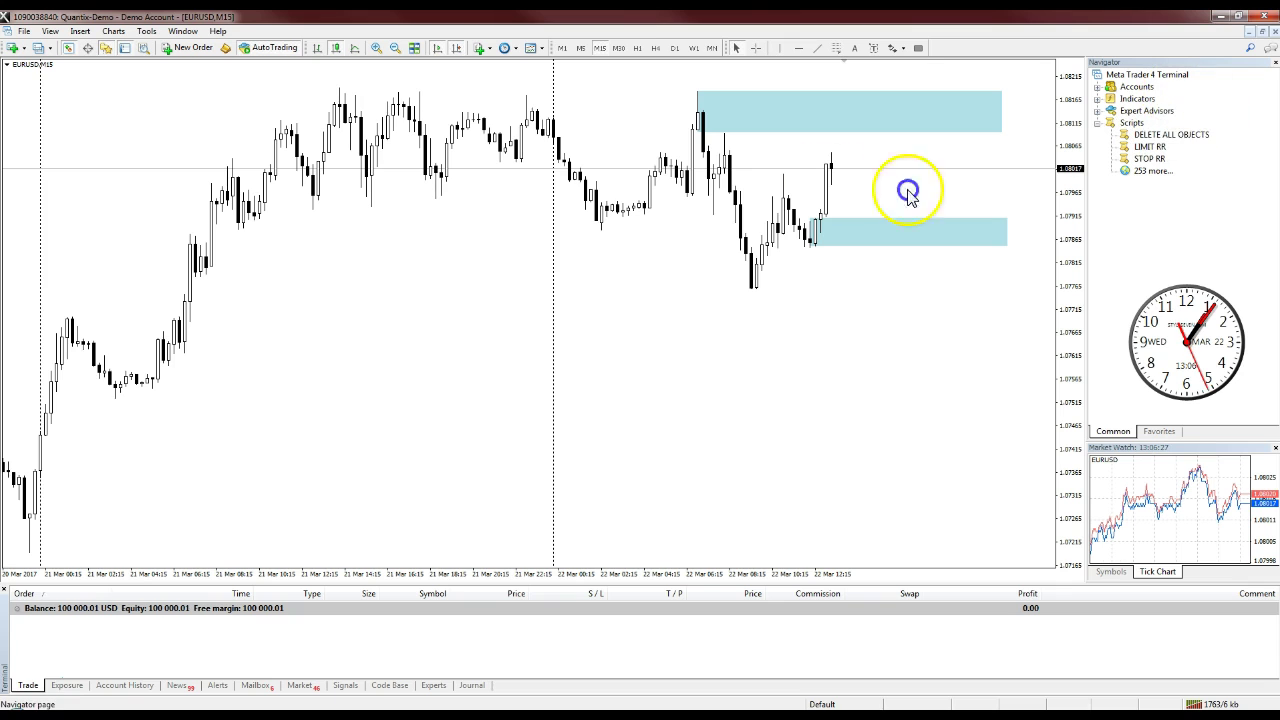
right_click(1126, 127)
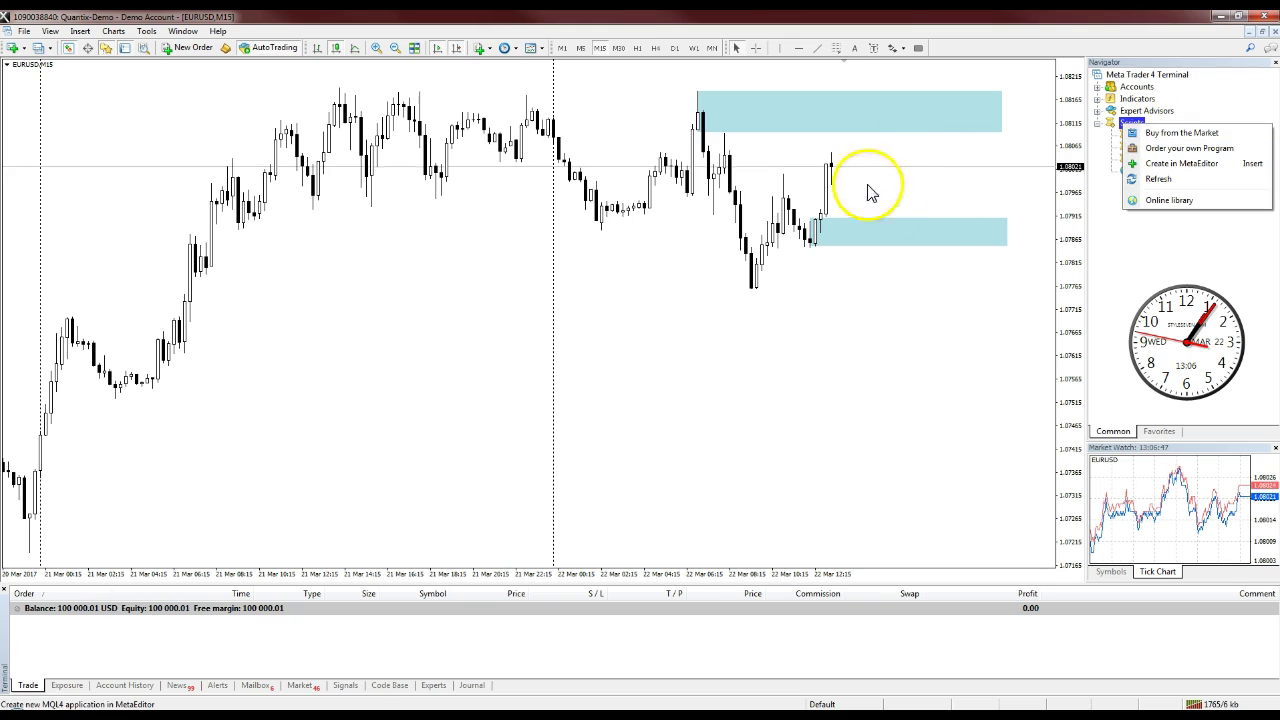
click(1157, 179)
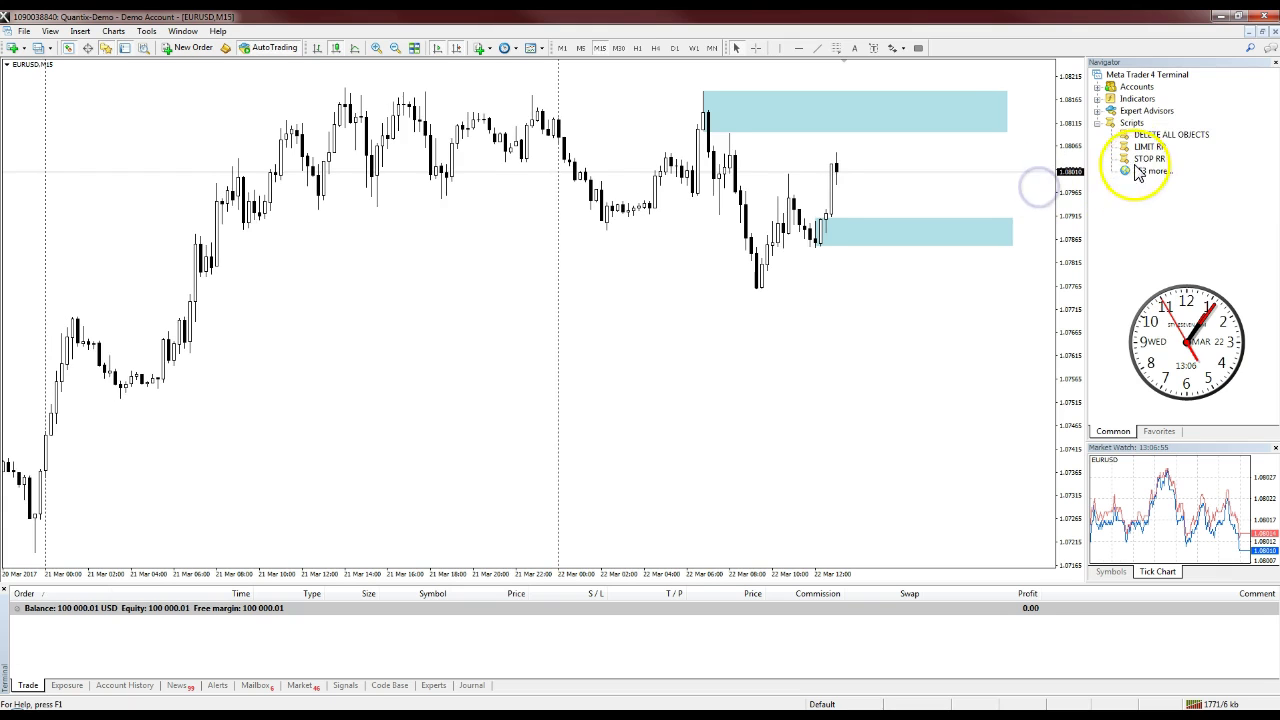
- Remove SELL MARKET RR and the other old market scripts from Favorites
click(1159, 432)
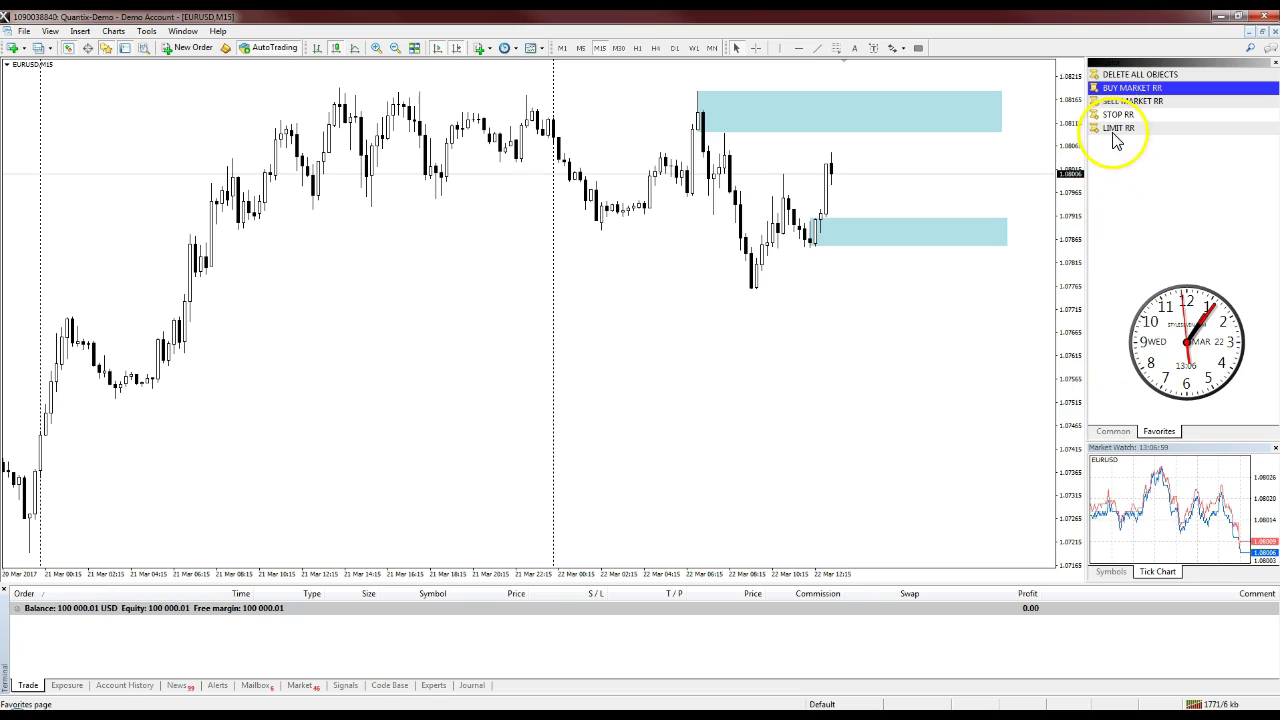
click(1123, 101)
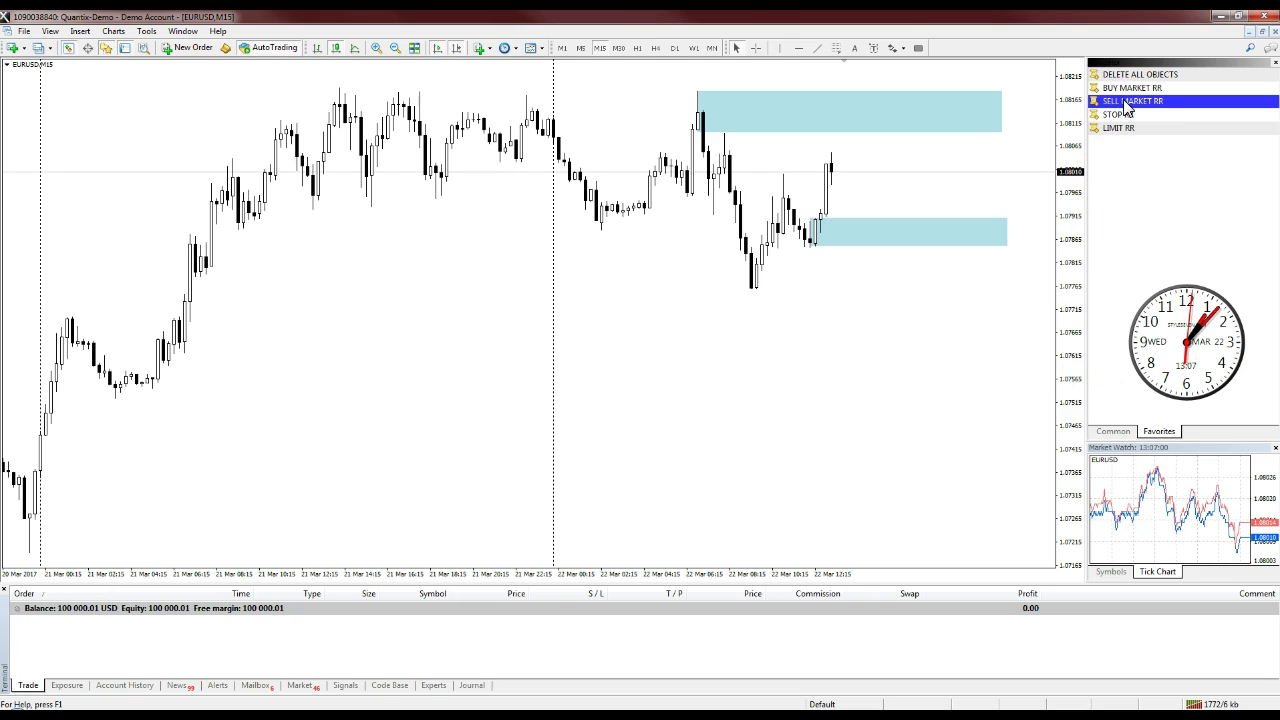
key(Delete)
key(Delete)
key(Delete)
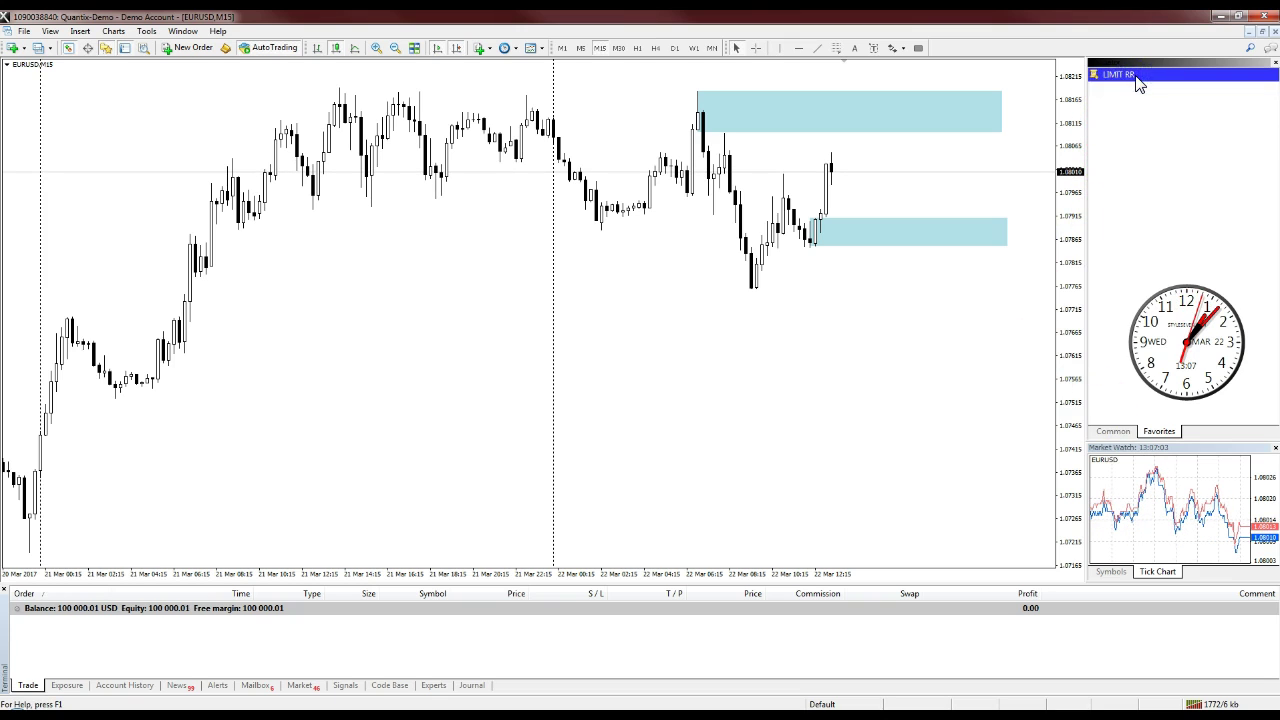
- Add DELETE ALL OBJECTS, LIMIT RR and STOP RR from Common > Scripts to Favorites
click(1113, 431)
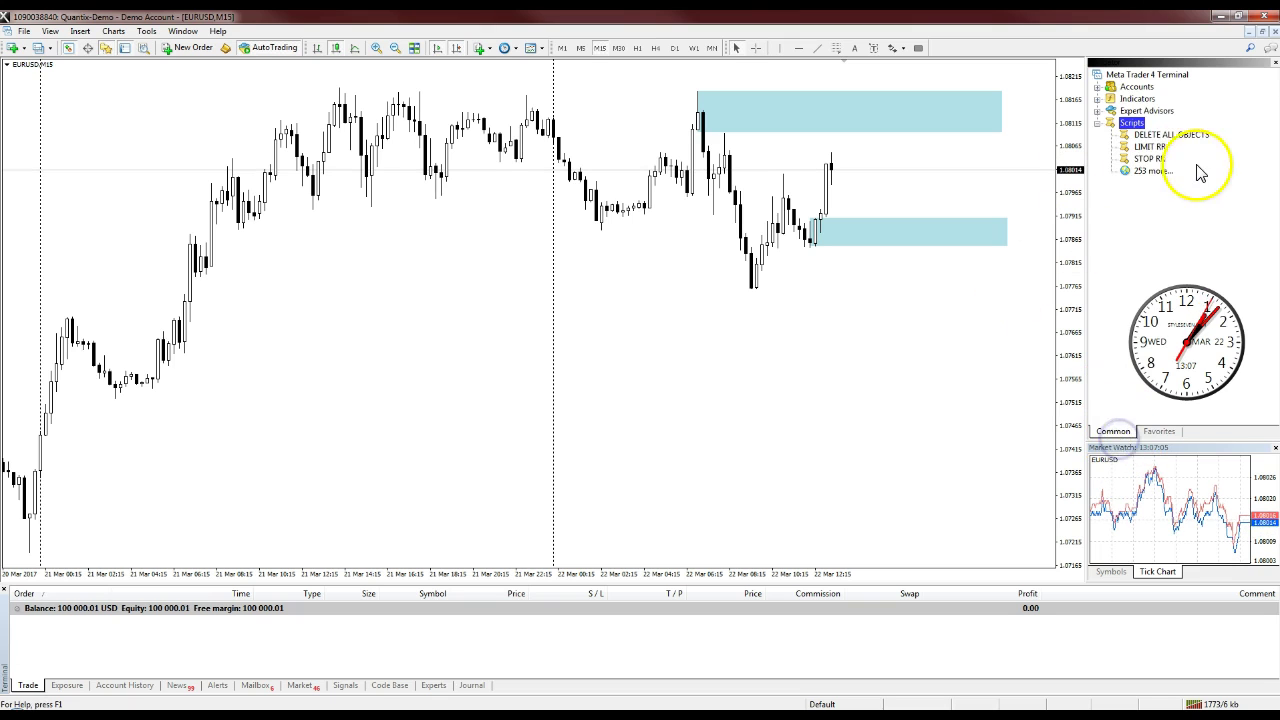
right_click(1132, 136)
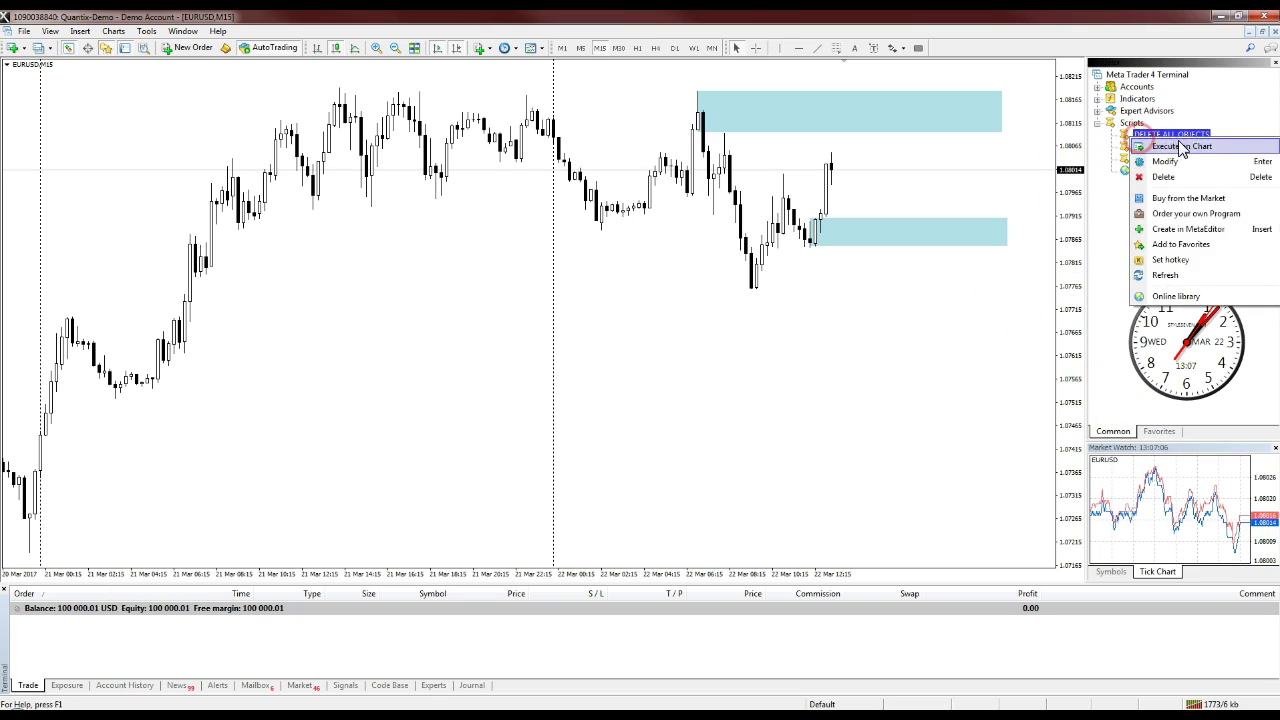
click(1183, 245)
click(1113, 431)
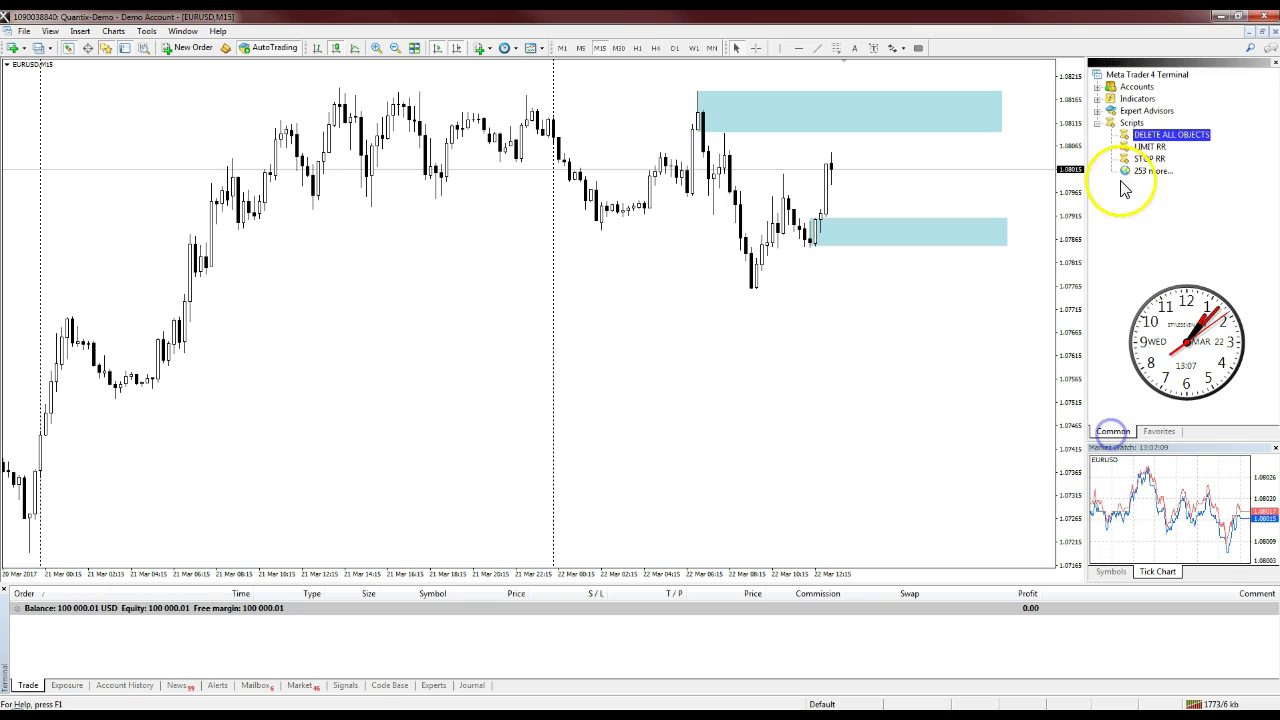
right_click(1132, 134)
right_click(1125, 147)
right_click(1128, 149)
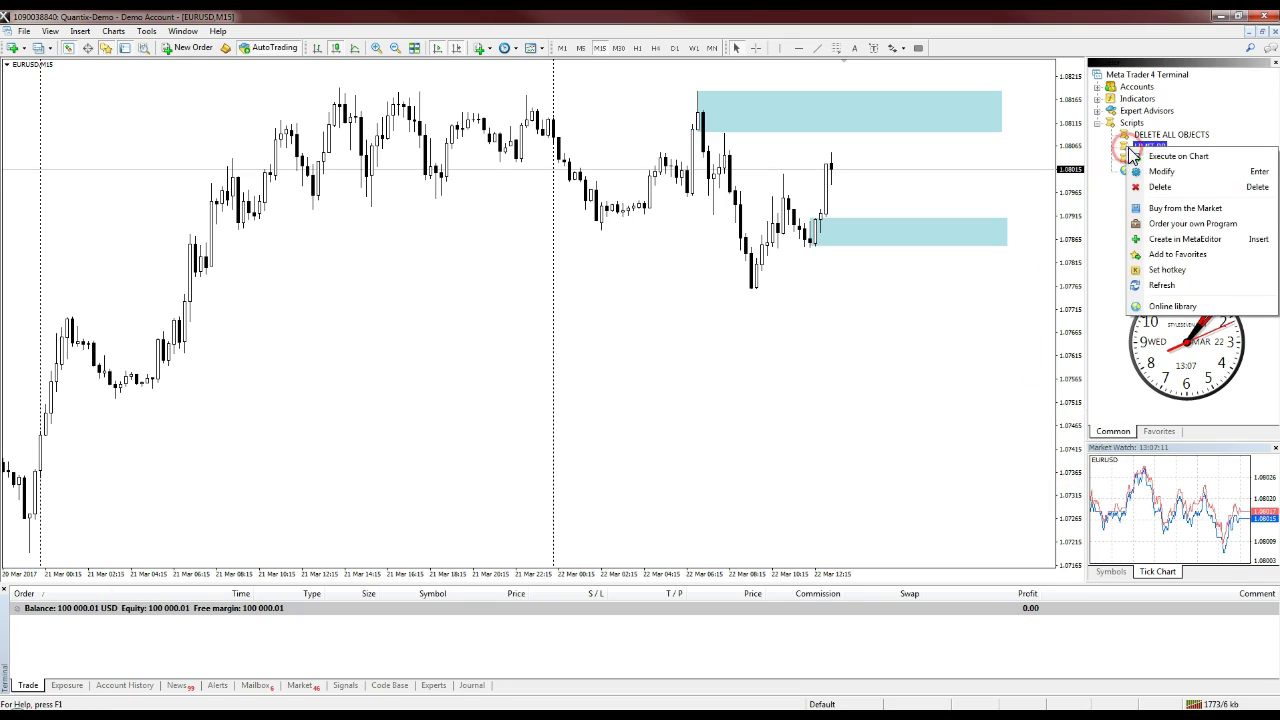
click(1162, 255)
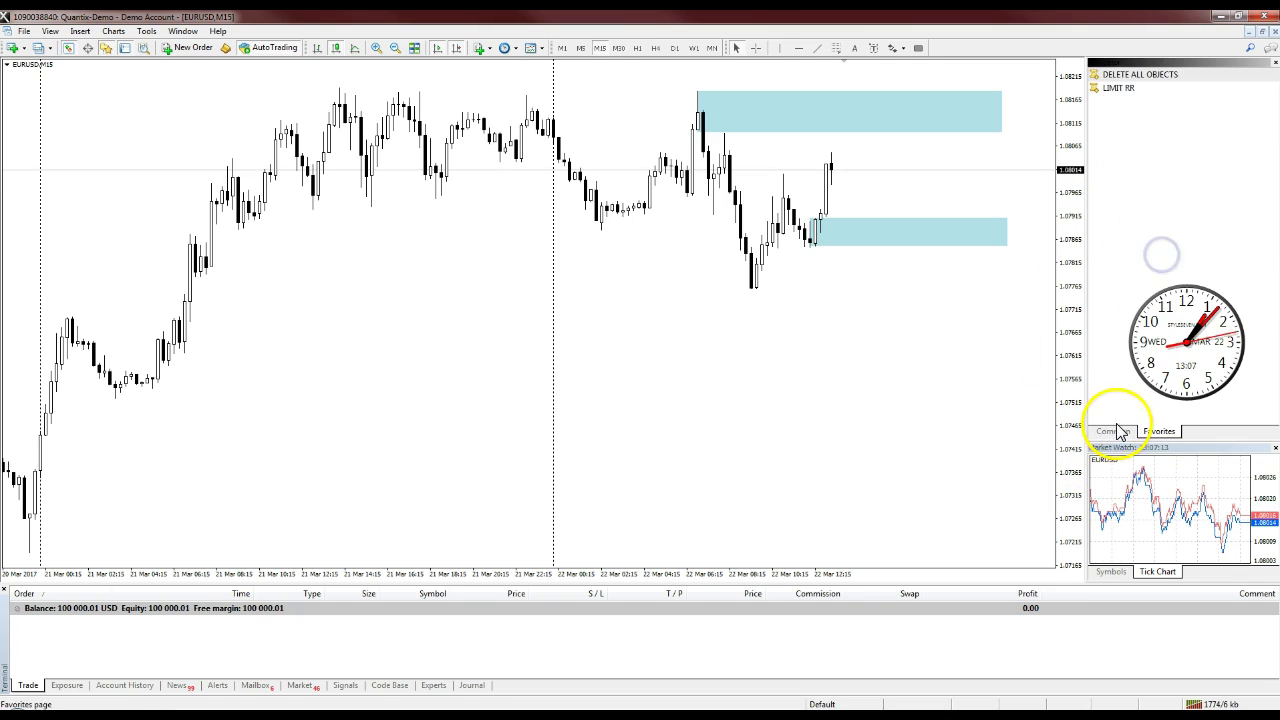
click(1113, 431)
right_click(1135, 157)
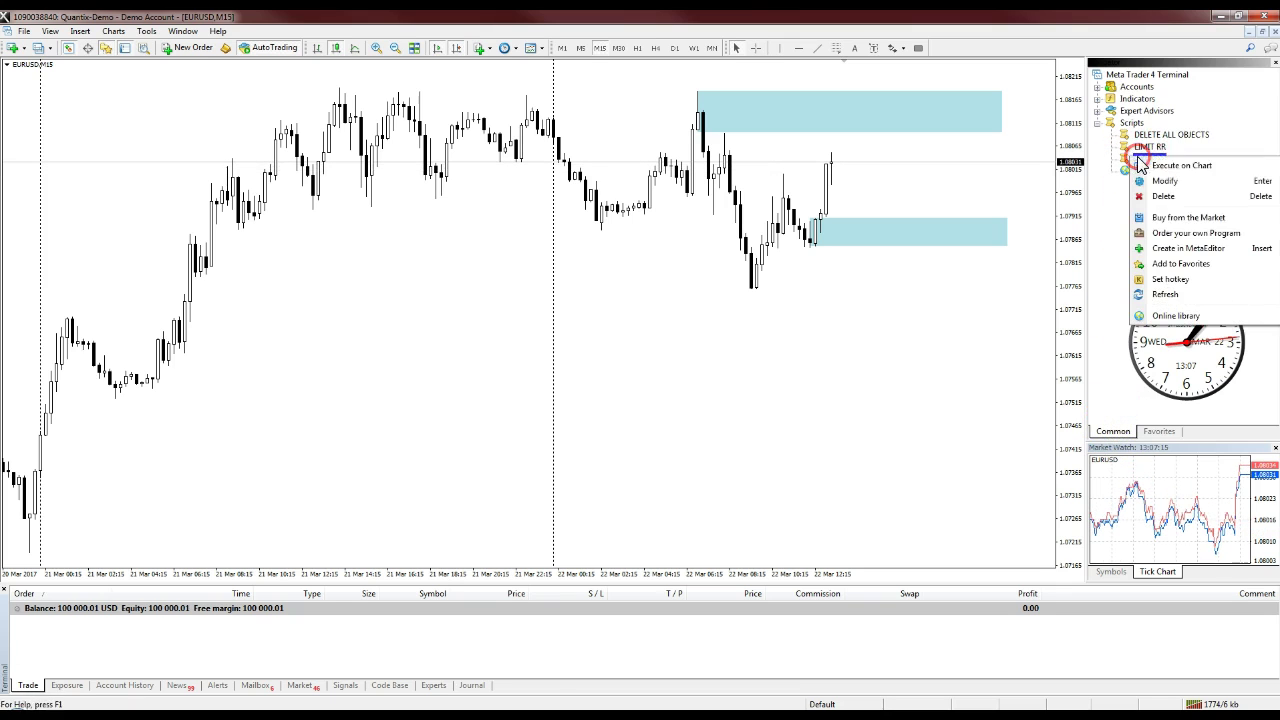
click(1165, 264)
drag(1120, 79, 1096, 118)
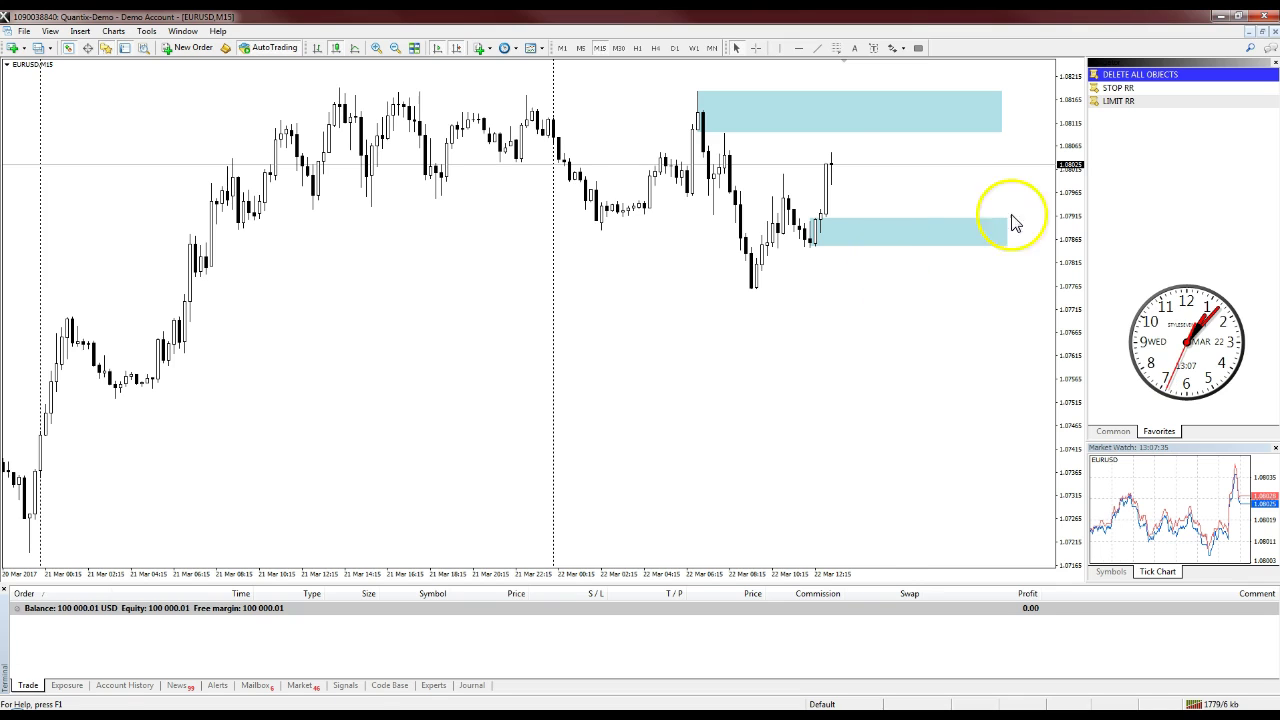
- Enable AutoTrading and tick Allow automated trading under Tools > Options > Expert Advisors
click(270, 60)
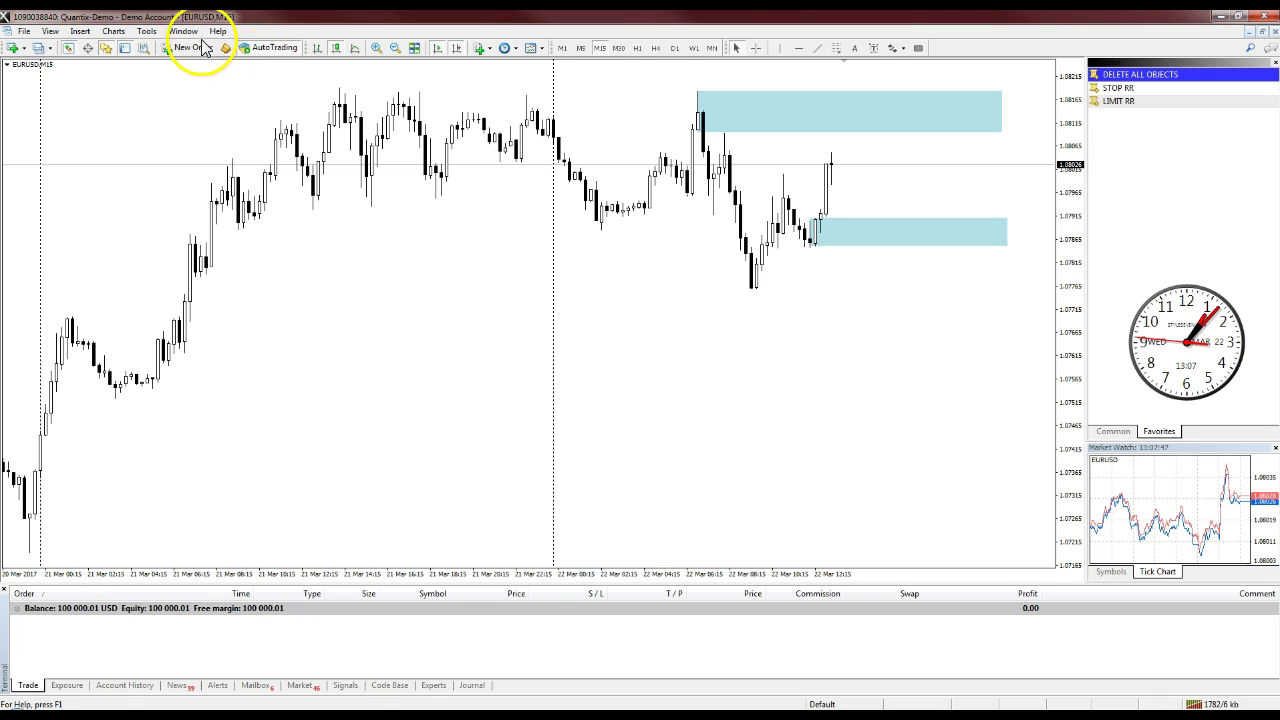
click(147, 32)
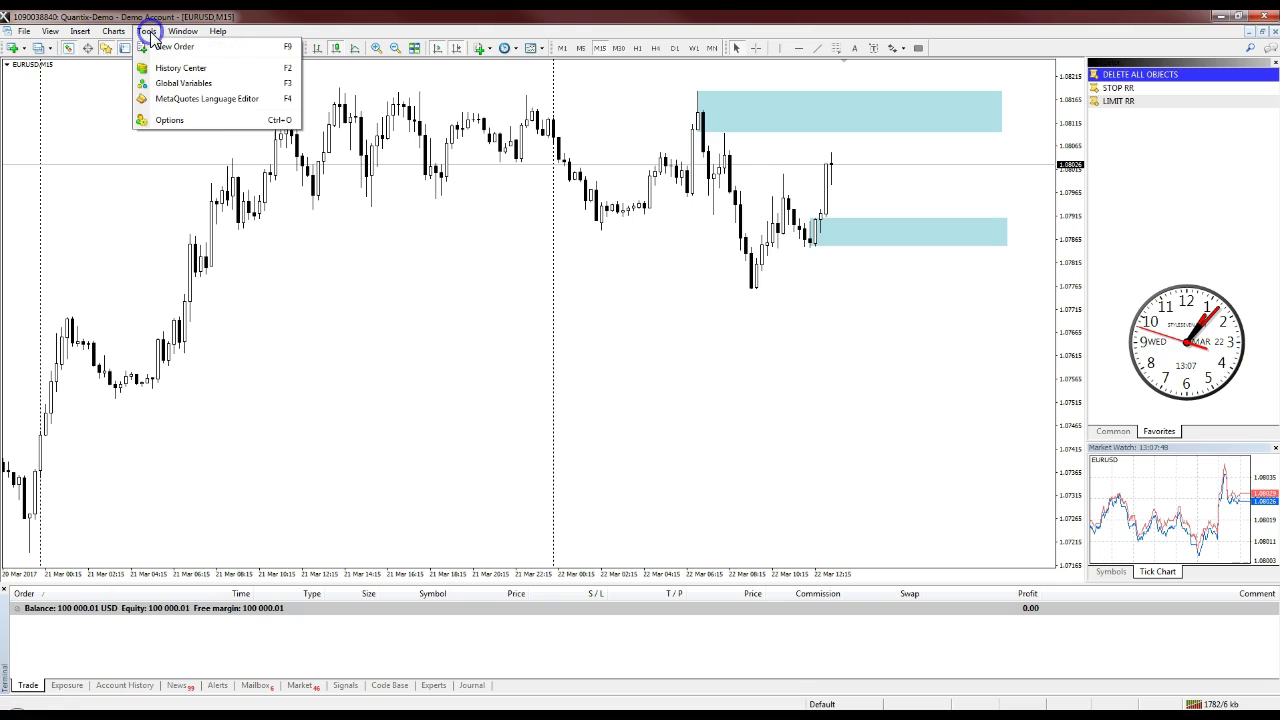
click(184, 120)
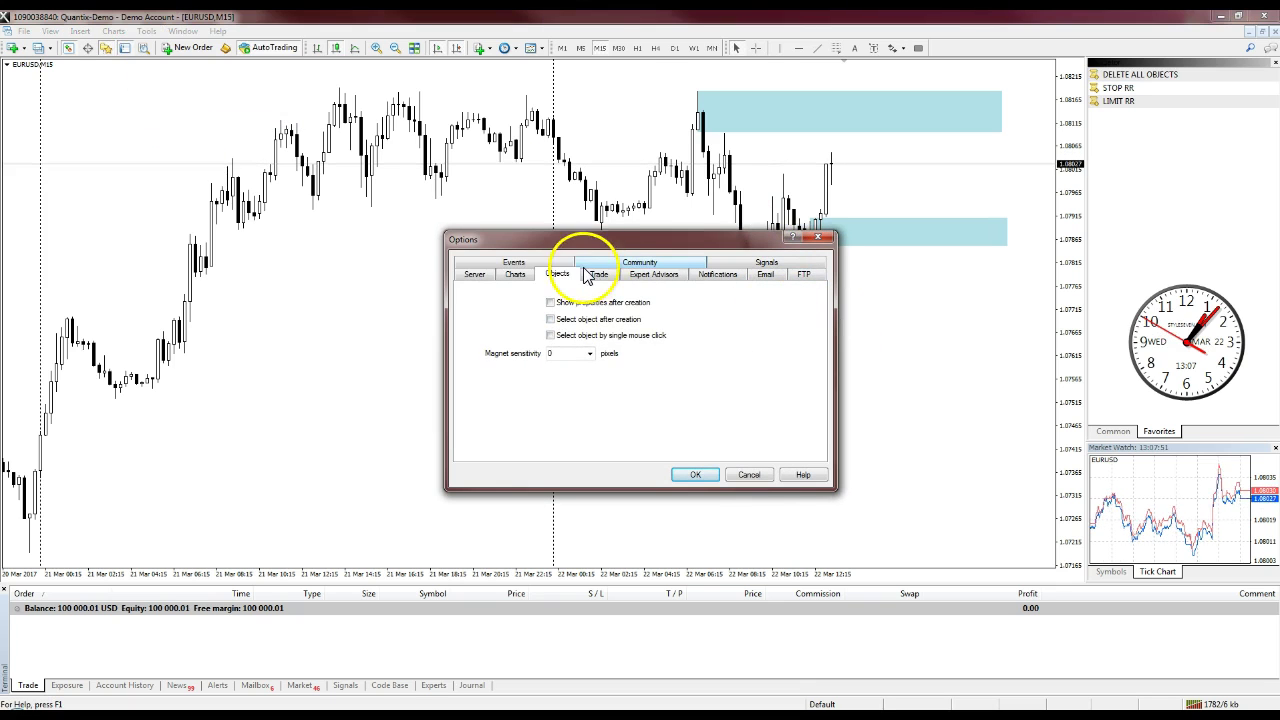
click(654, 275)
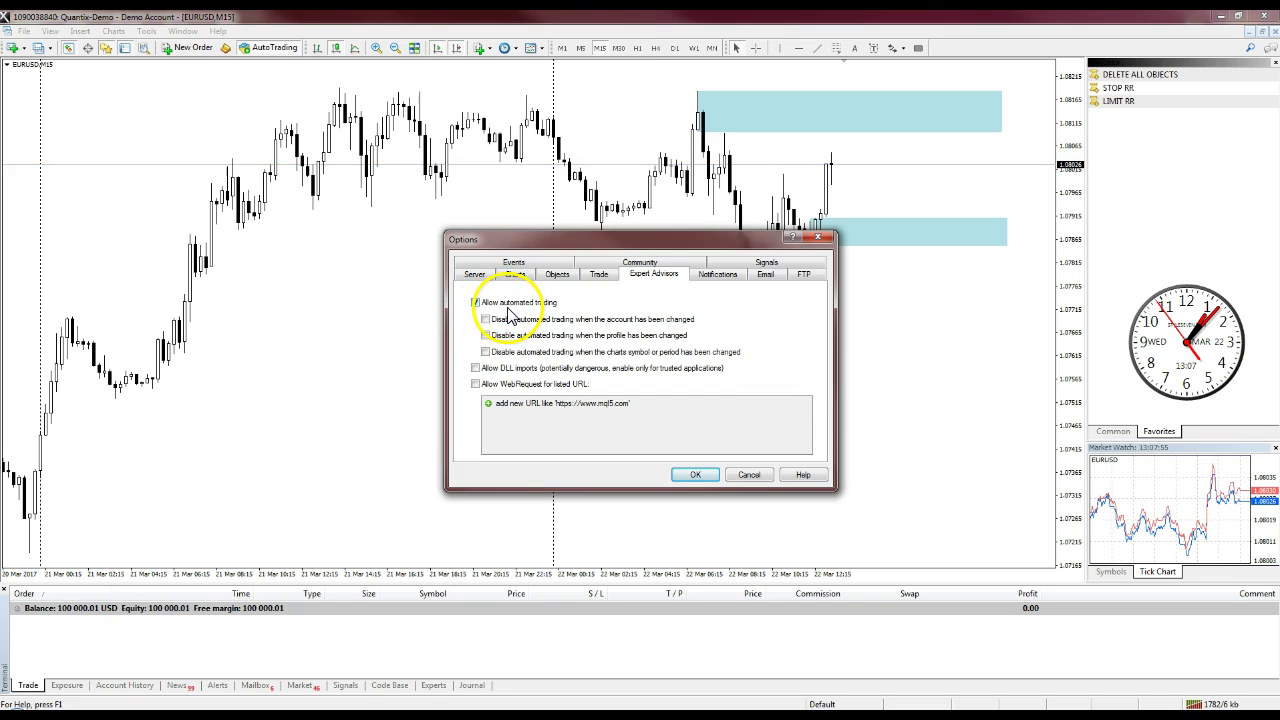
click(695, 474)
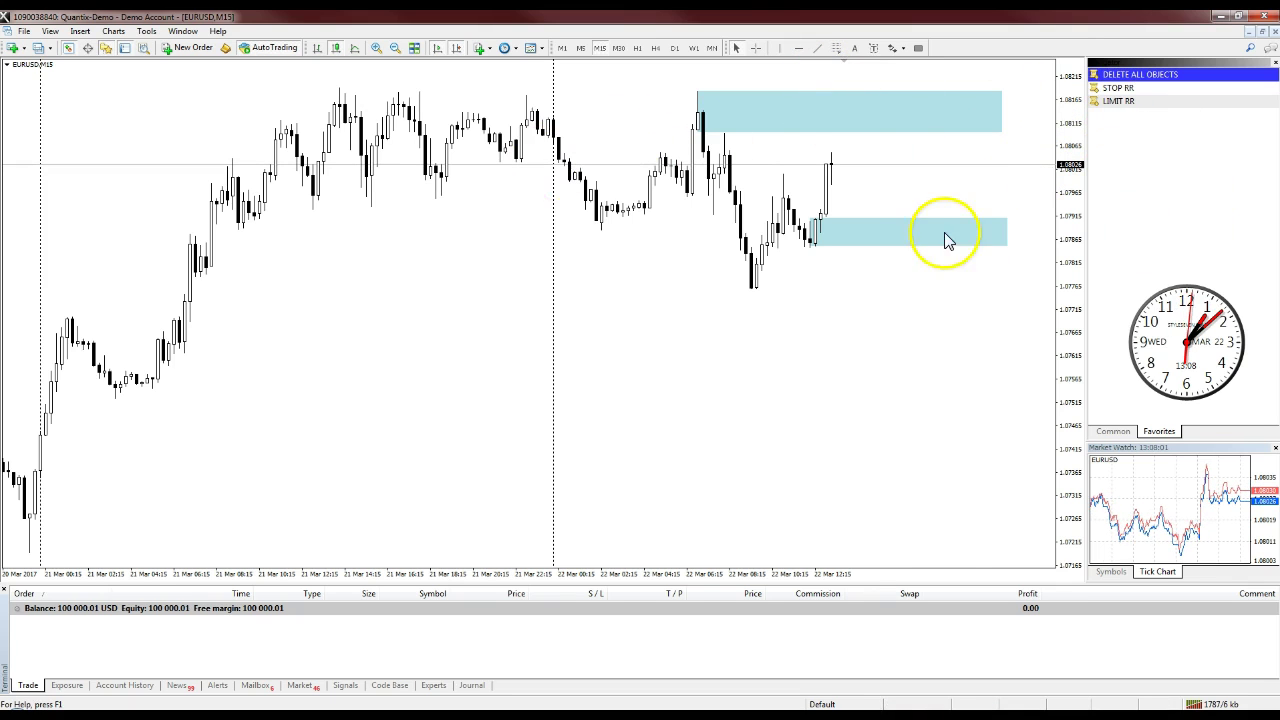
- Turn the chart crosshair on
middle_click(826, 175)
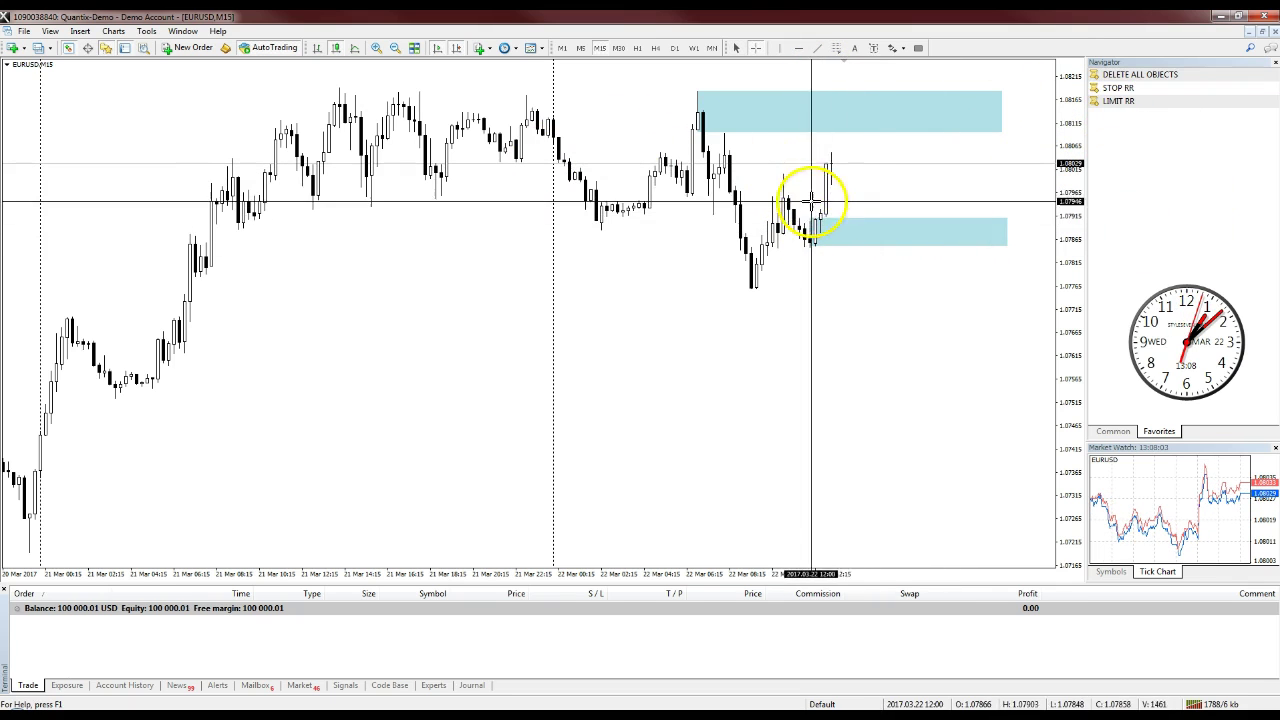
middle_click(810, 175)
middle_click(905, 230)
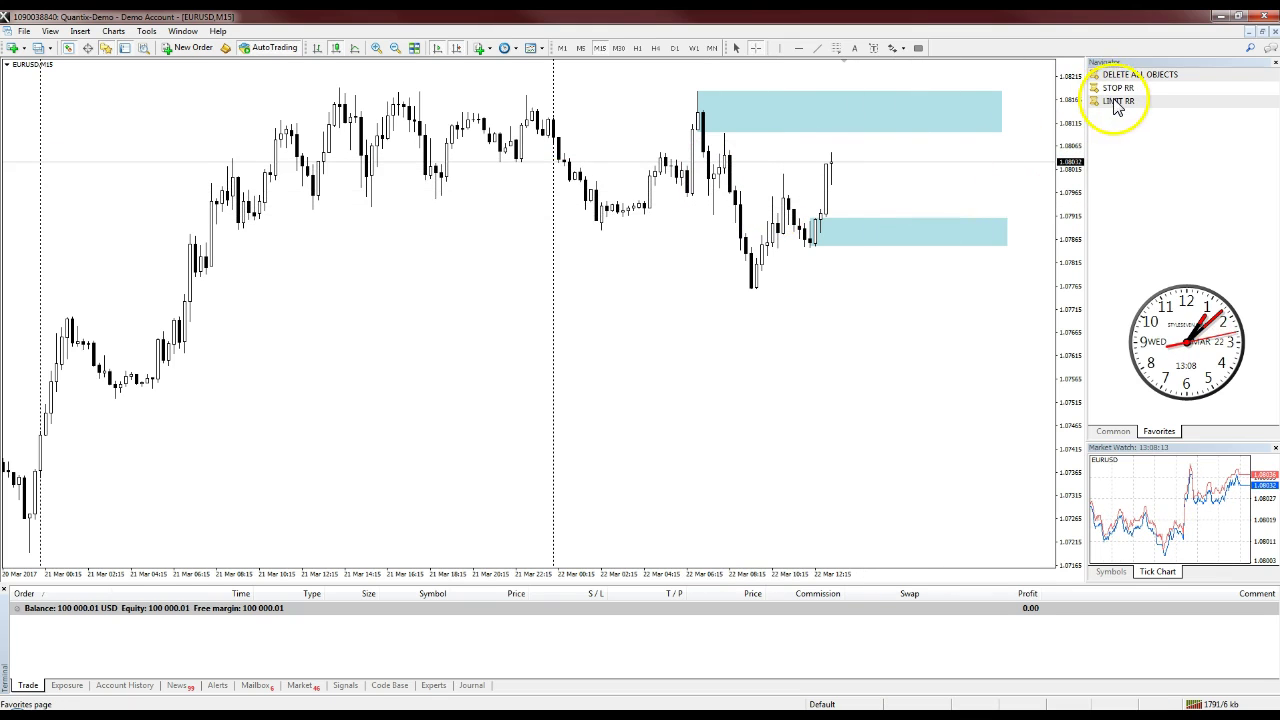
- Drop LIMIT RR on the lower blue zone, opening inputs Lots 0.01, Risk 5.0, Reward_Ratio 3.0
drag(1100, 103, 960, 144)
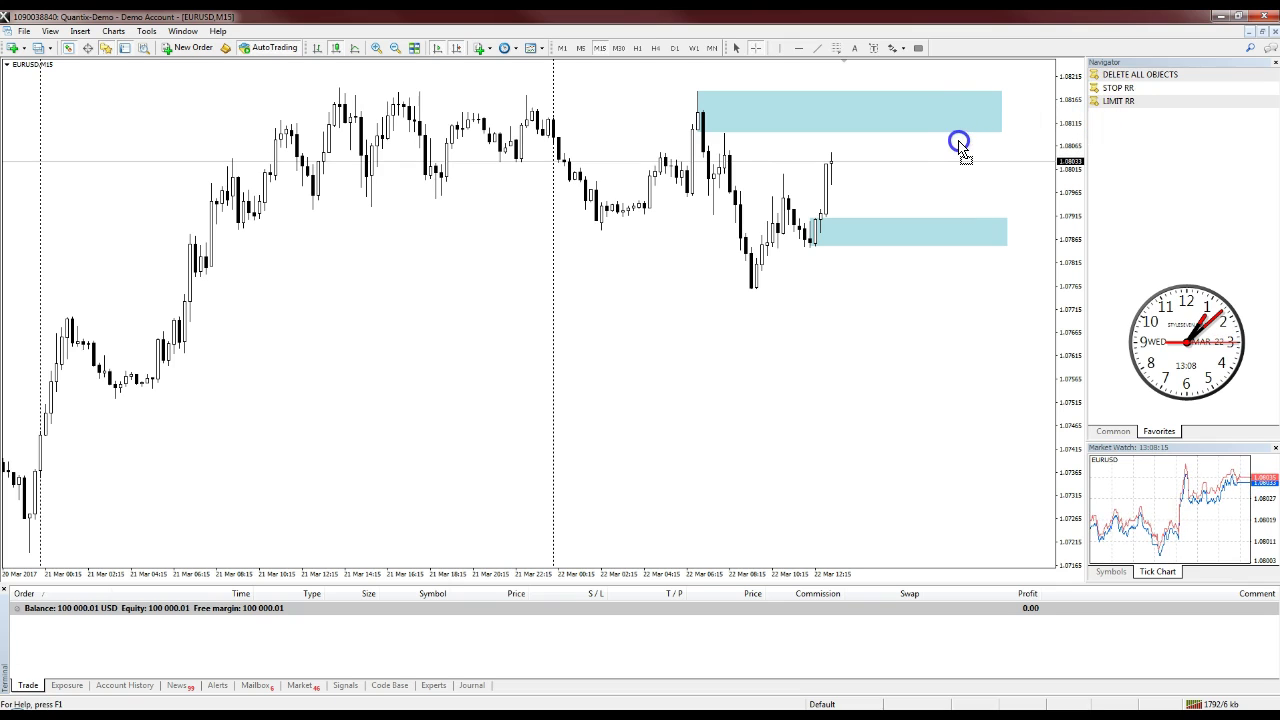
drag(1100, 103, 966, 189)
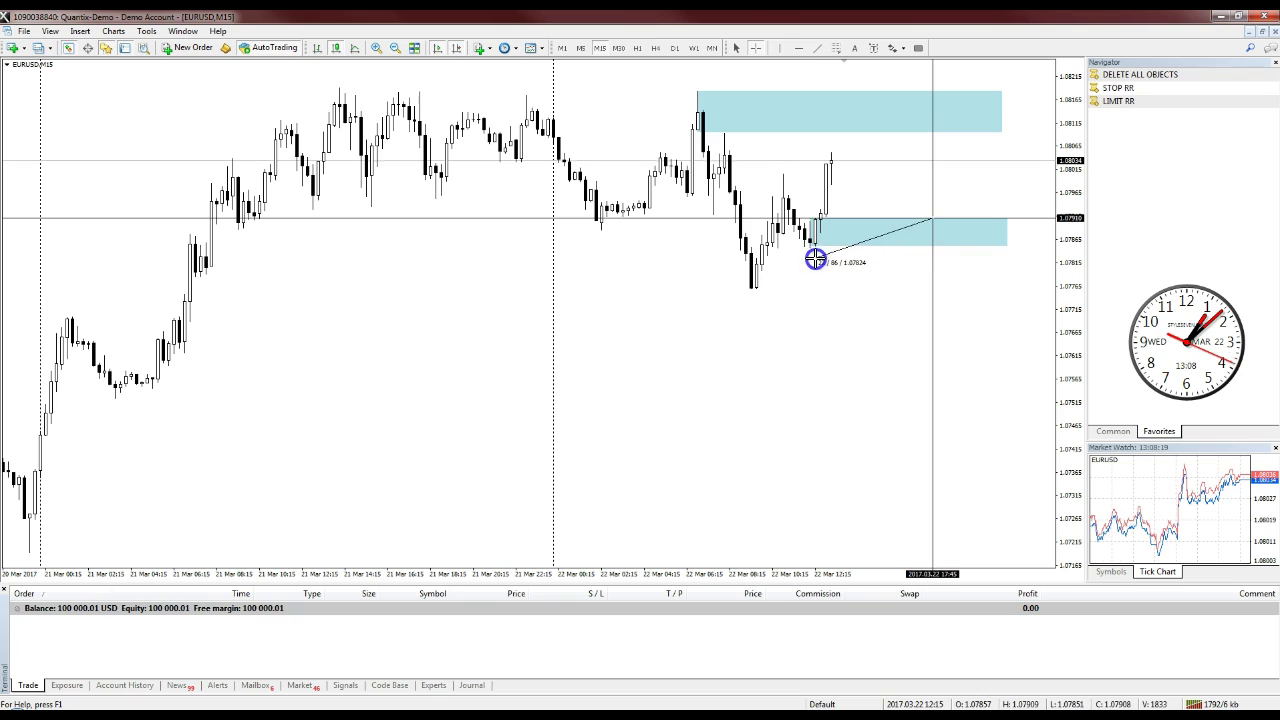
click(921, 247)
click(1098, 103)
drag(1099, 104, 957, 224)
drag(826, 222, 830, 219)
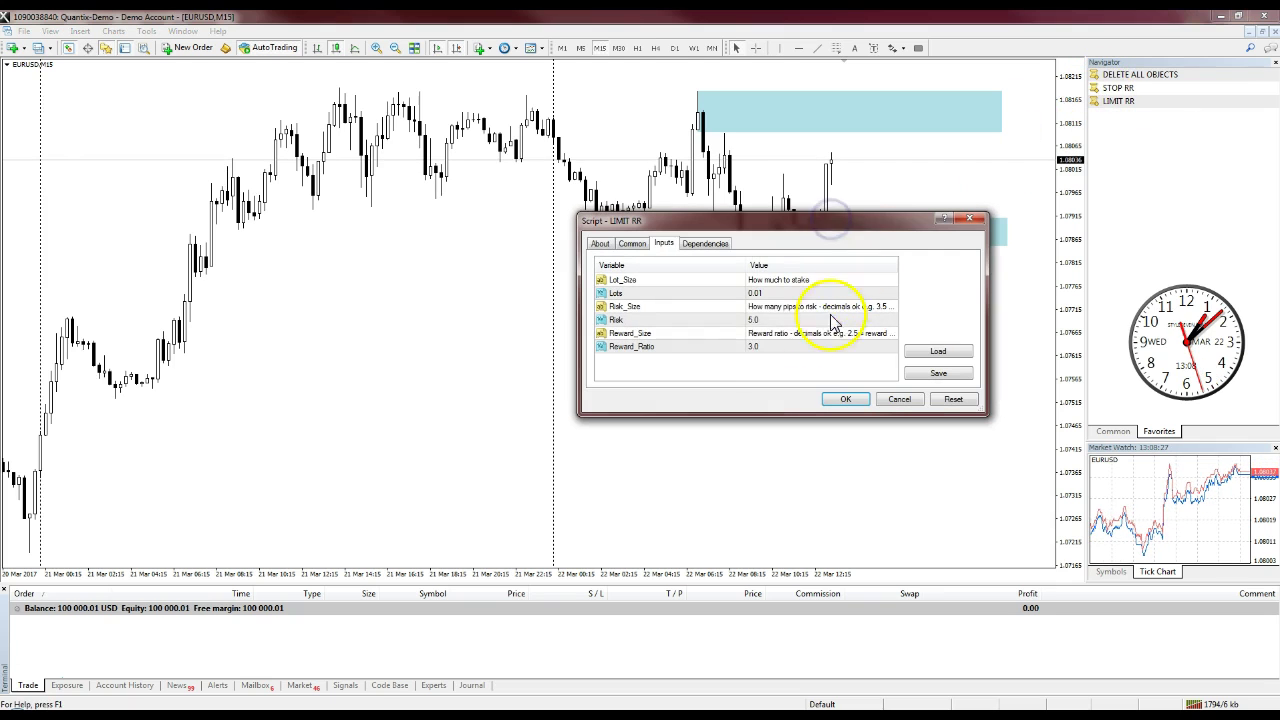
- Set LIMIT RR Risk to 7.0 with Reward_Ratio 3.0 and run it, placing a buy limit at 1.07911
click(753, 319)
click(753, 319)
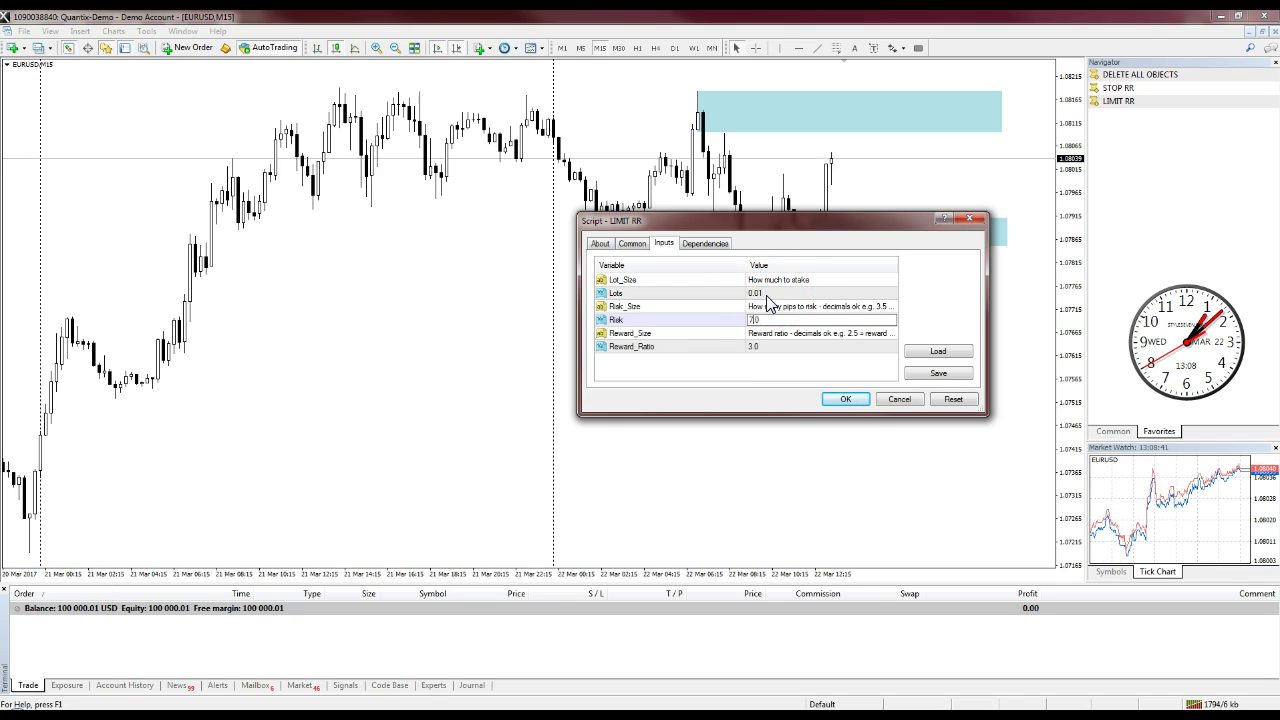
click(760, 347)
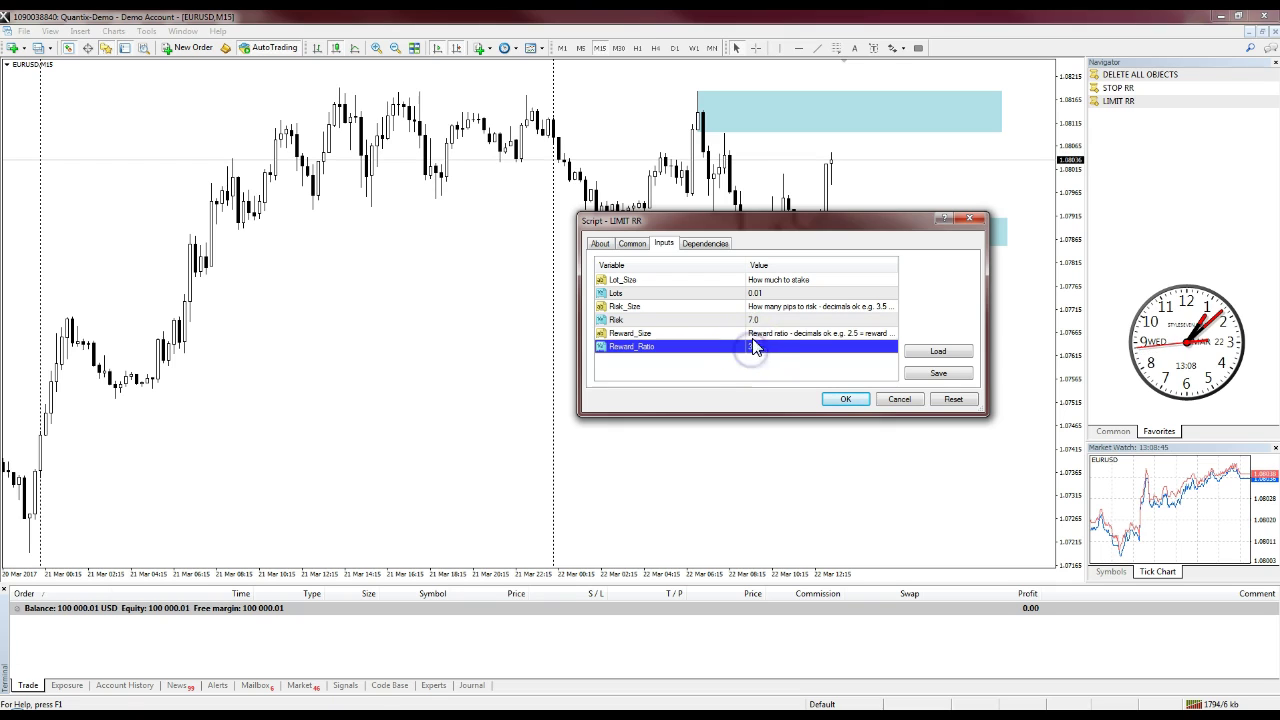
click(755, 350)
click(845, 400)
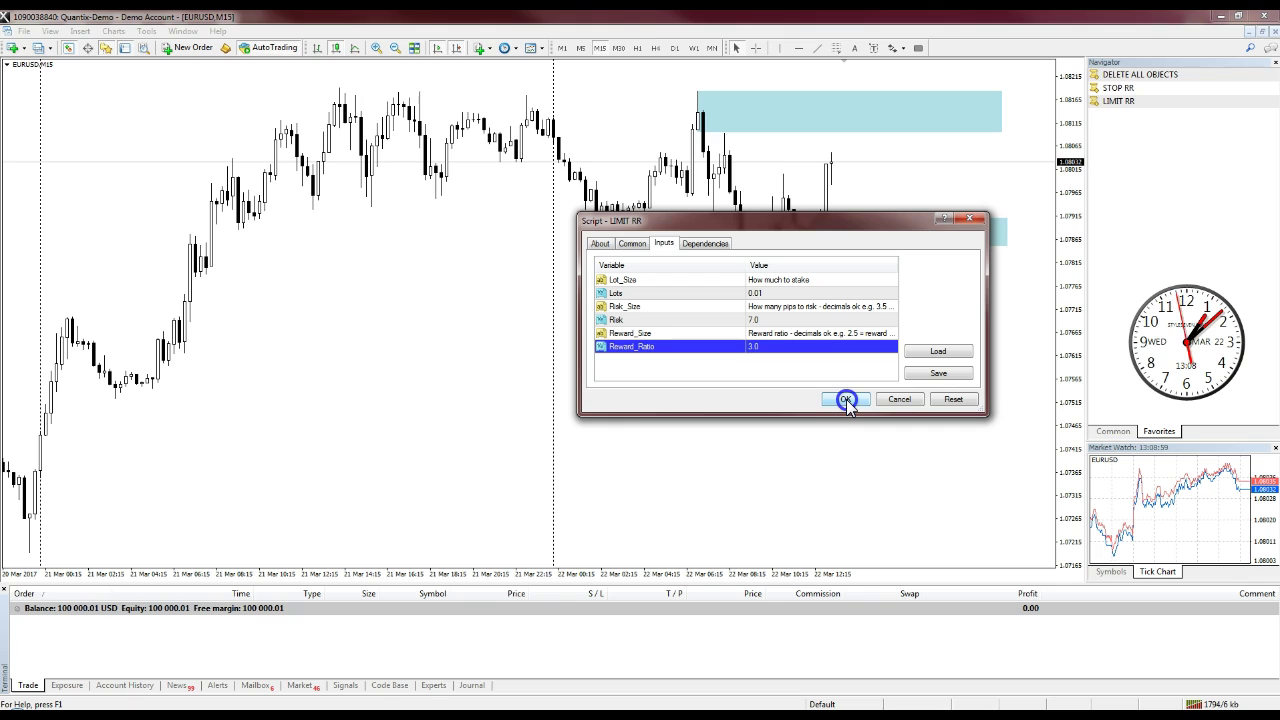
click(846, 399)
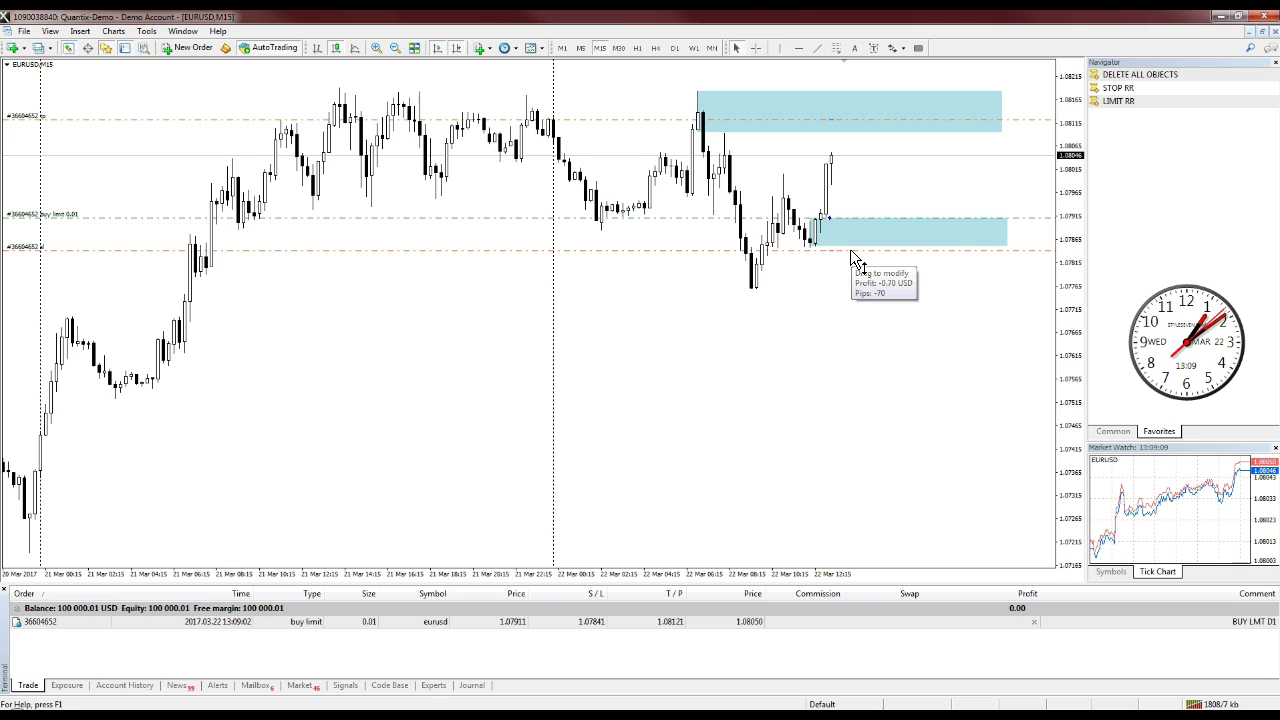
- Check the pip distance of the buy limit's take-profit line at 1.08121
drag(1027, 117, 904, 128)
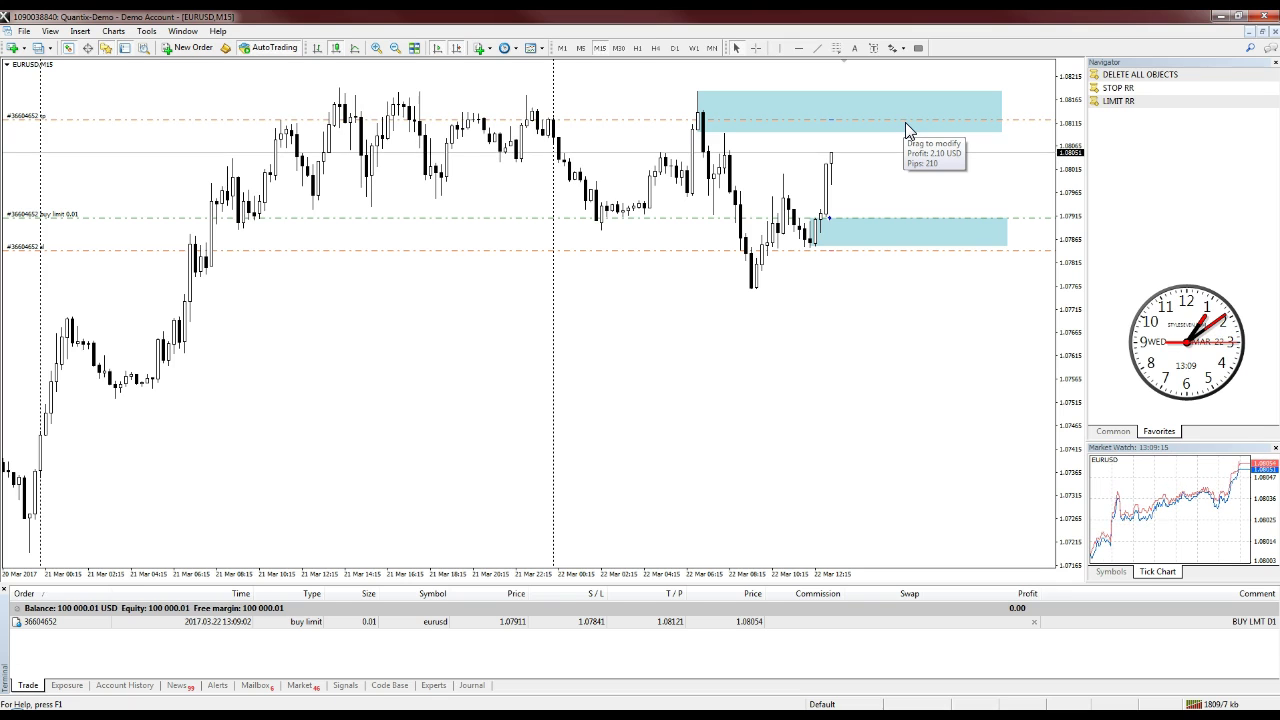
middle_click(853, 168)
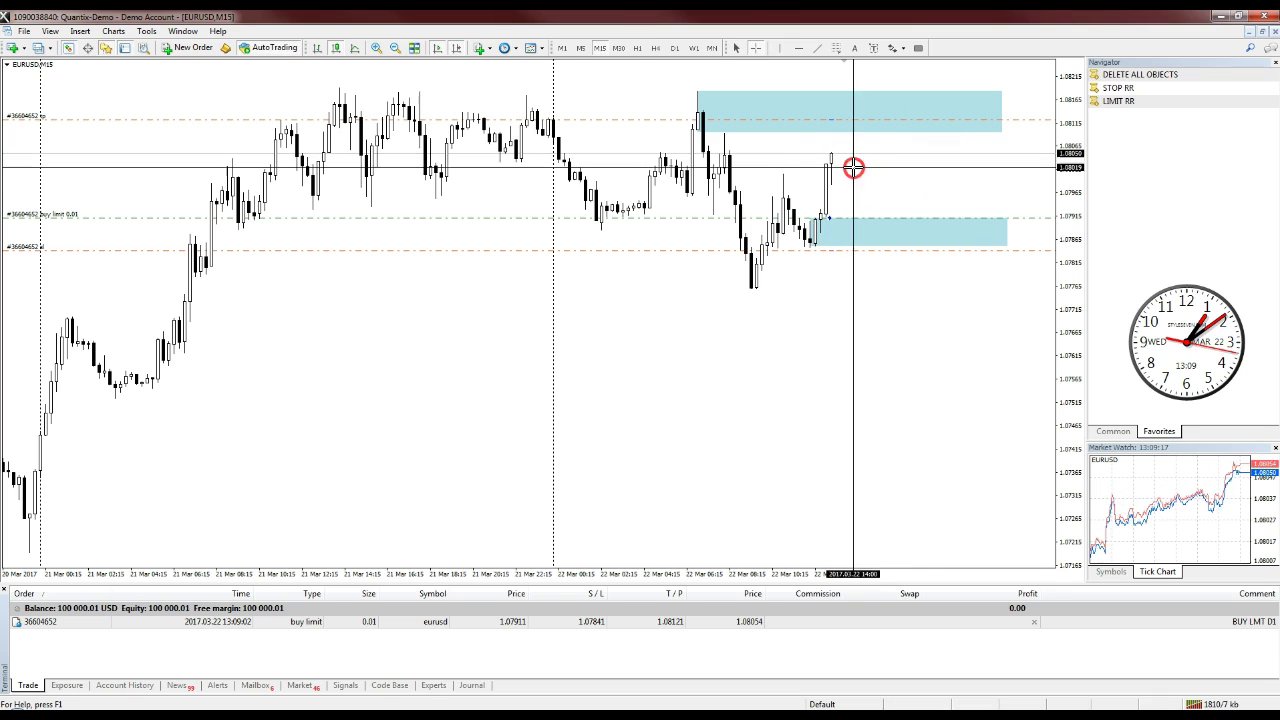
drag(890, 228, 923, 120)
middle_click(863, 157)
drag(829, 149, 957, 113)
middle_click(895, 231)
middle_click(840, 200)
drag(834, 156, 854, 203)
middle_click(856, 201)
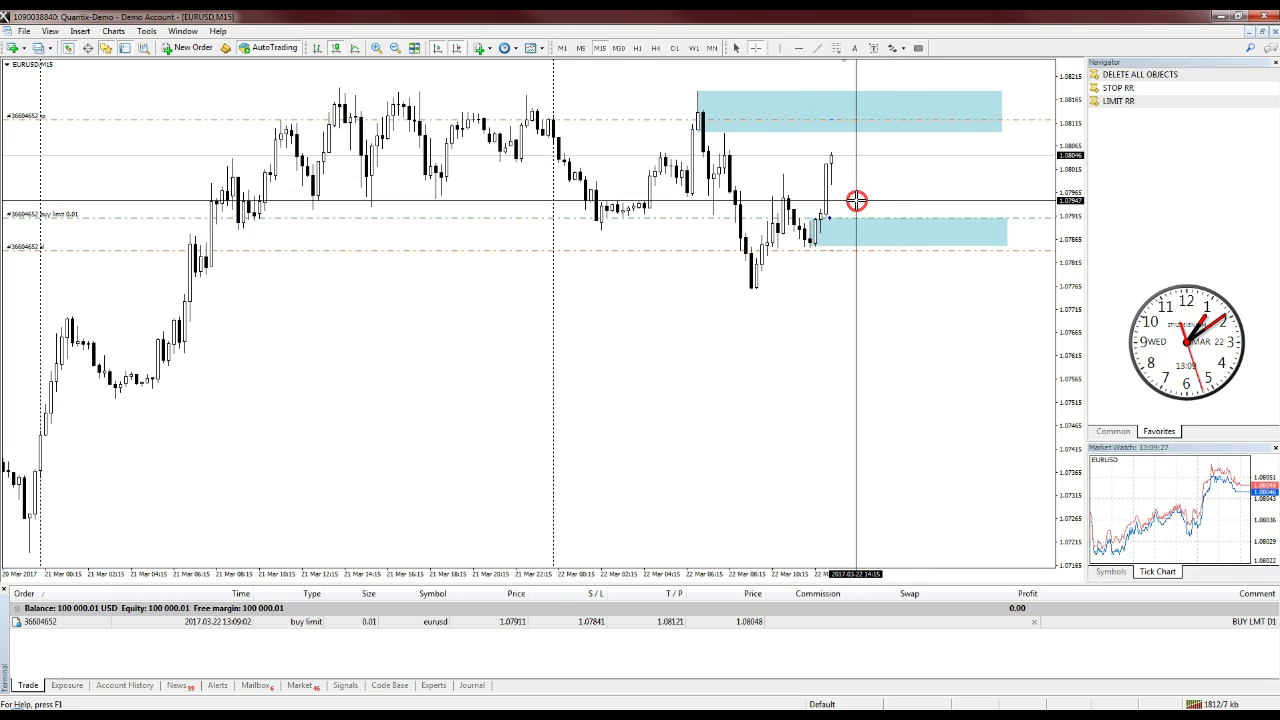
drag(905, 127, 920, 96)
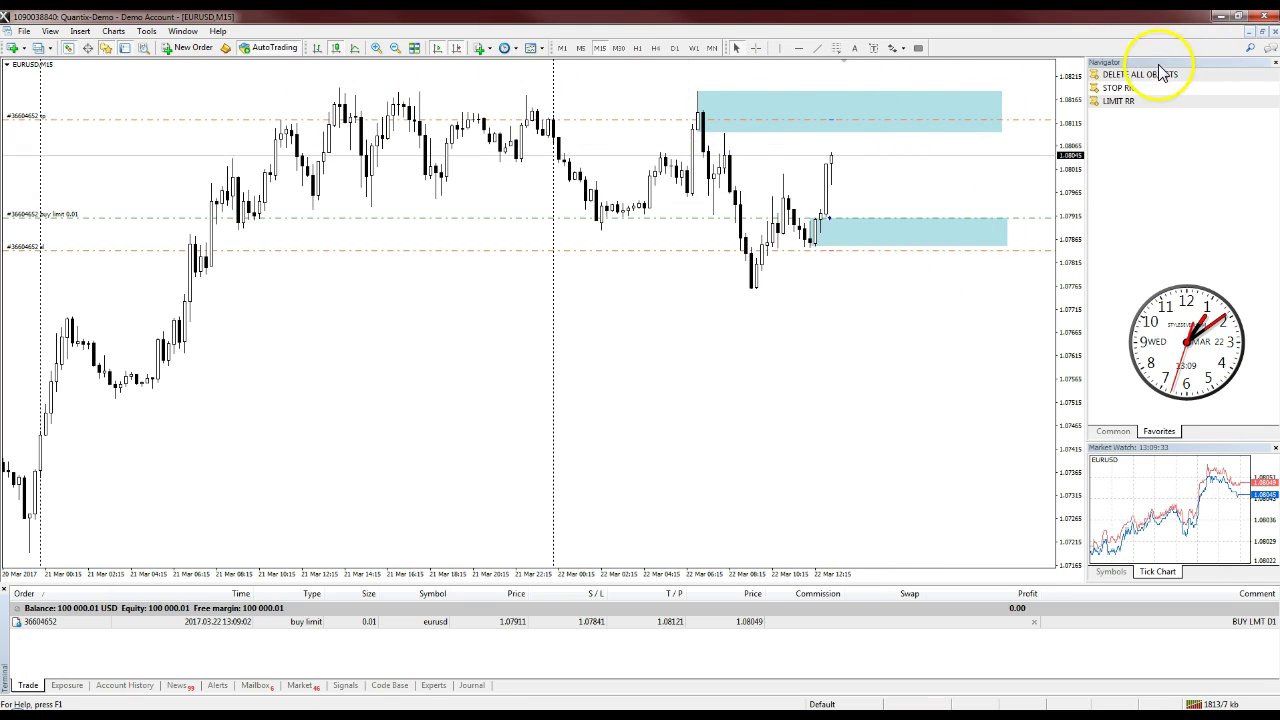
- Move LIMIT RR above STOP RR in the Favorites list and select it
click(1098, 104)
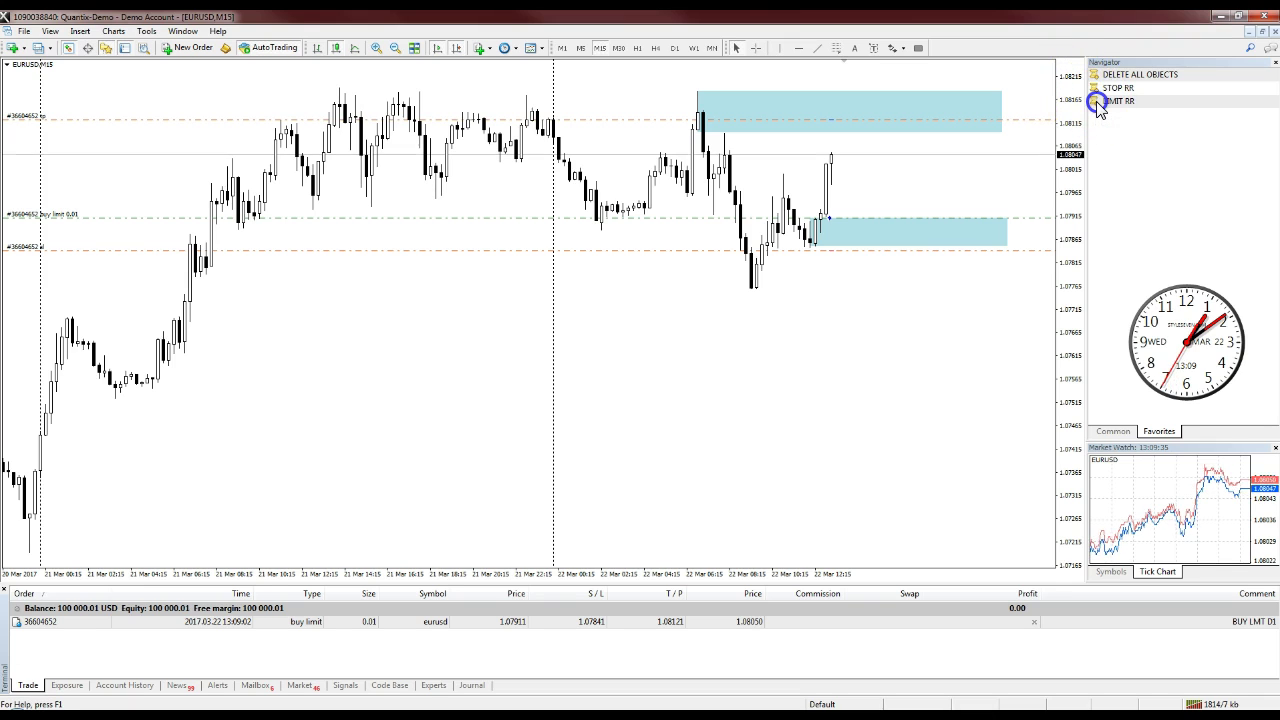
drag(786, 140, 750, 143)
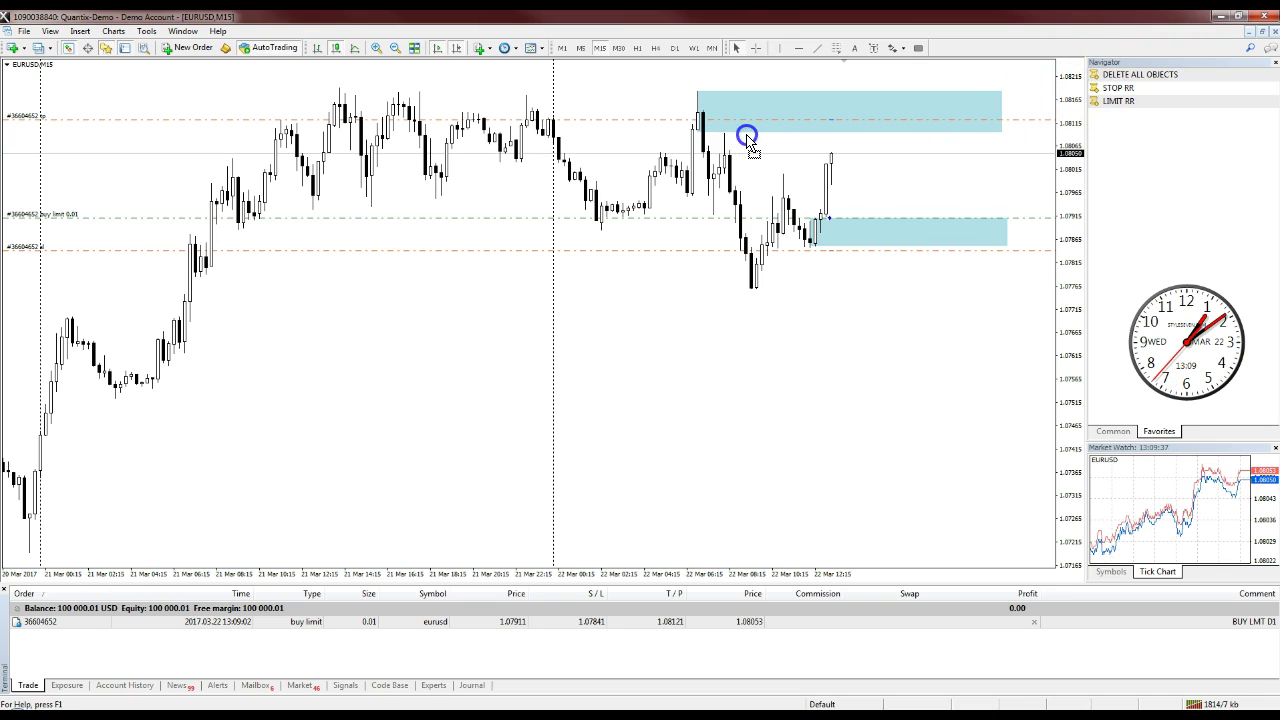
drag(1140, 103, 908, 87)
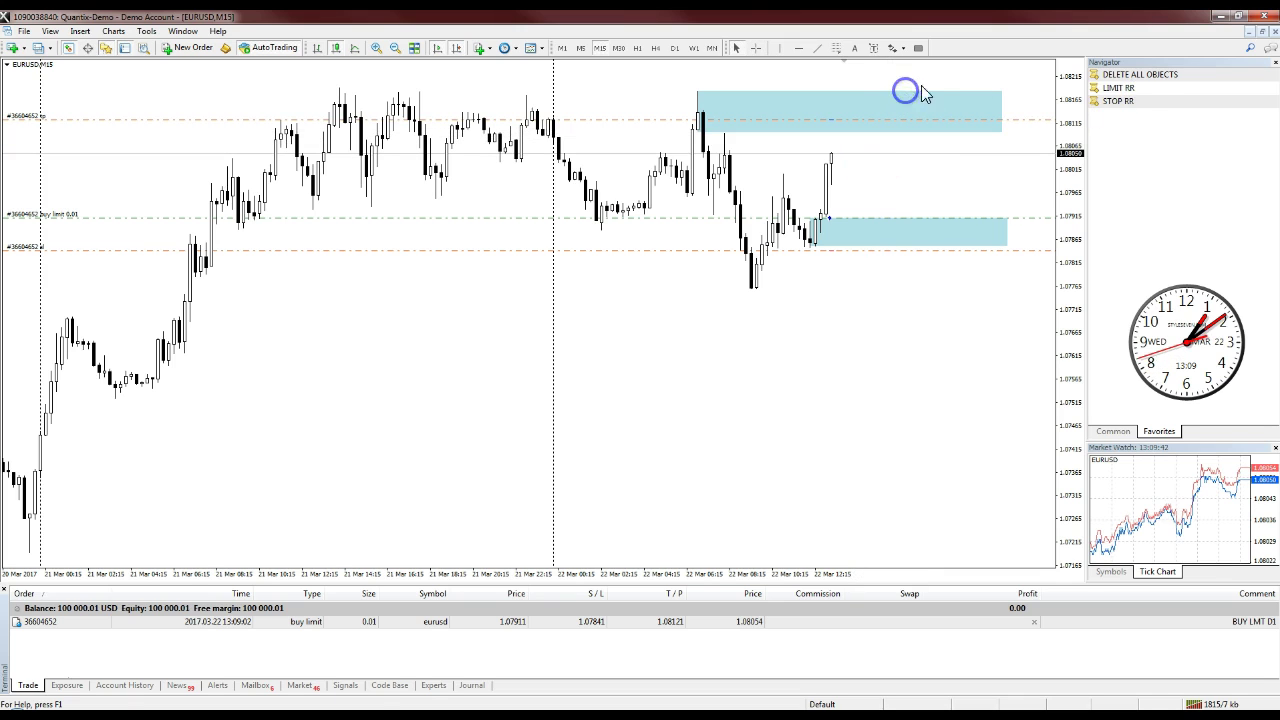
click(1100, 90)
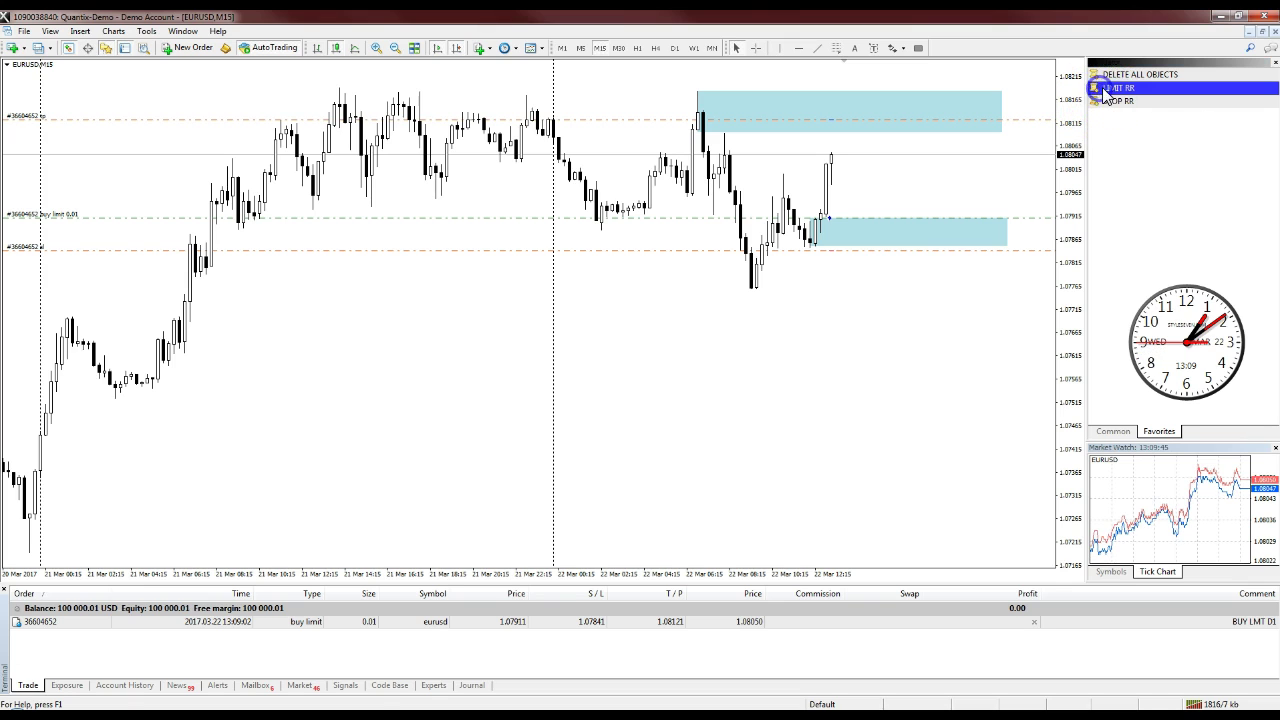
- Run LIMIT RR with Reward_Ratio 5.0, placing a sell limit at 1.08134 (S/L 1.08184, T/P 1.07884)
drag(987, 88, 1033, 141)
drag(731, 139, 707, 117)
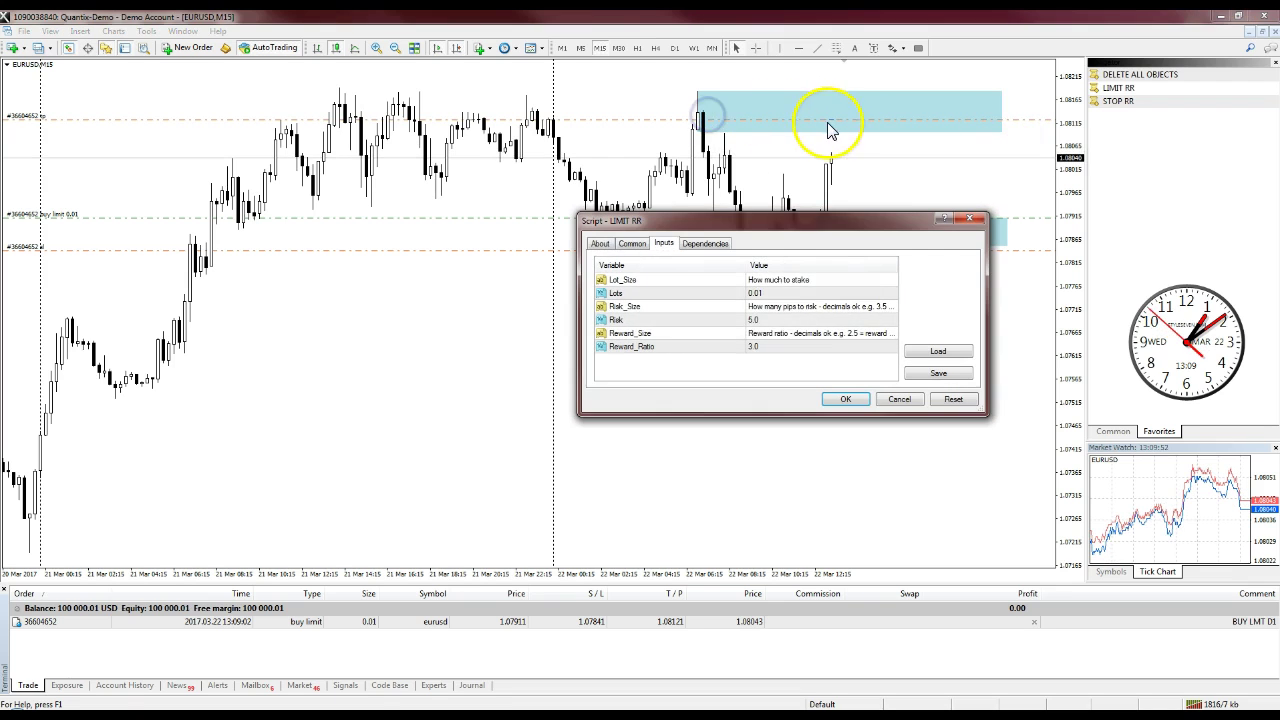
double_click(751, 320)
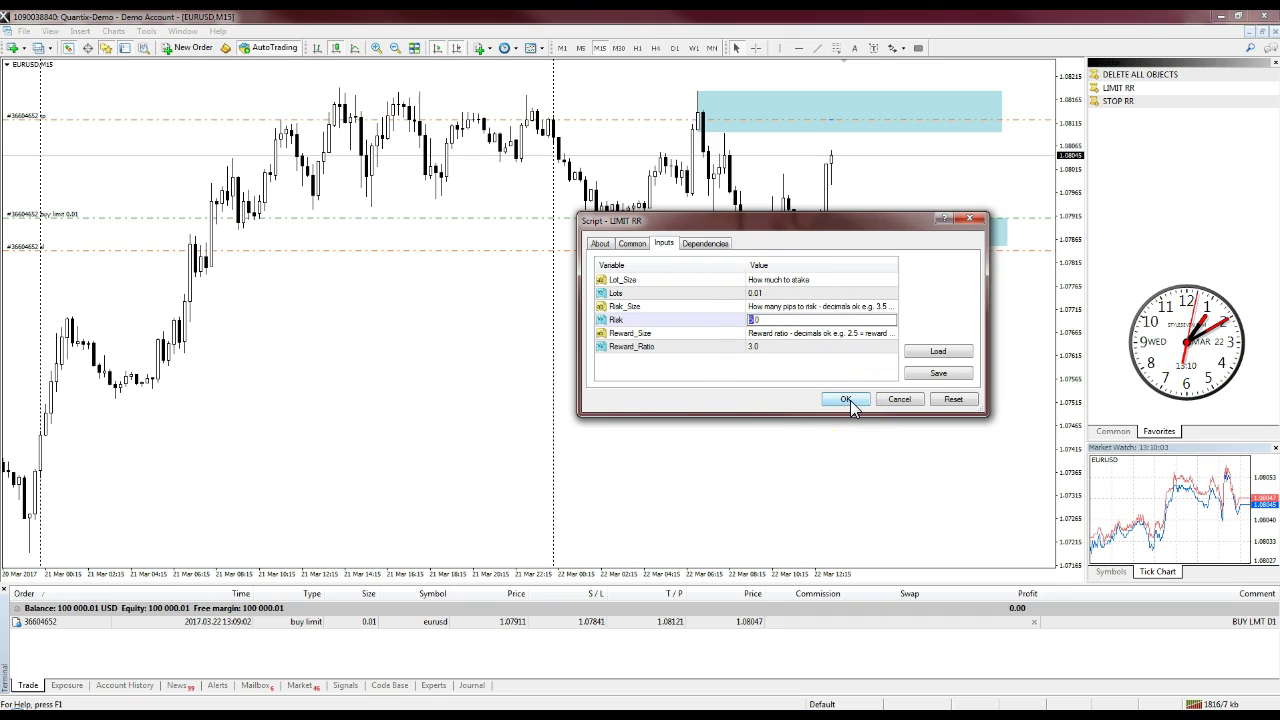
click(752, 347)
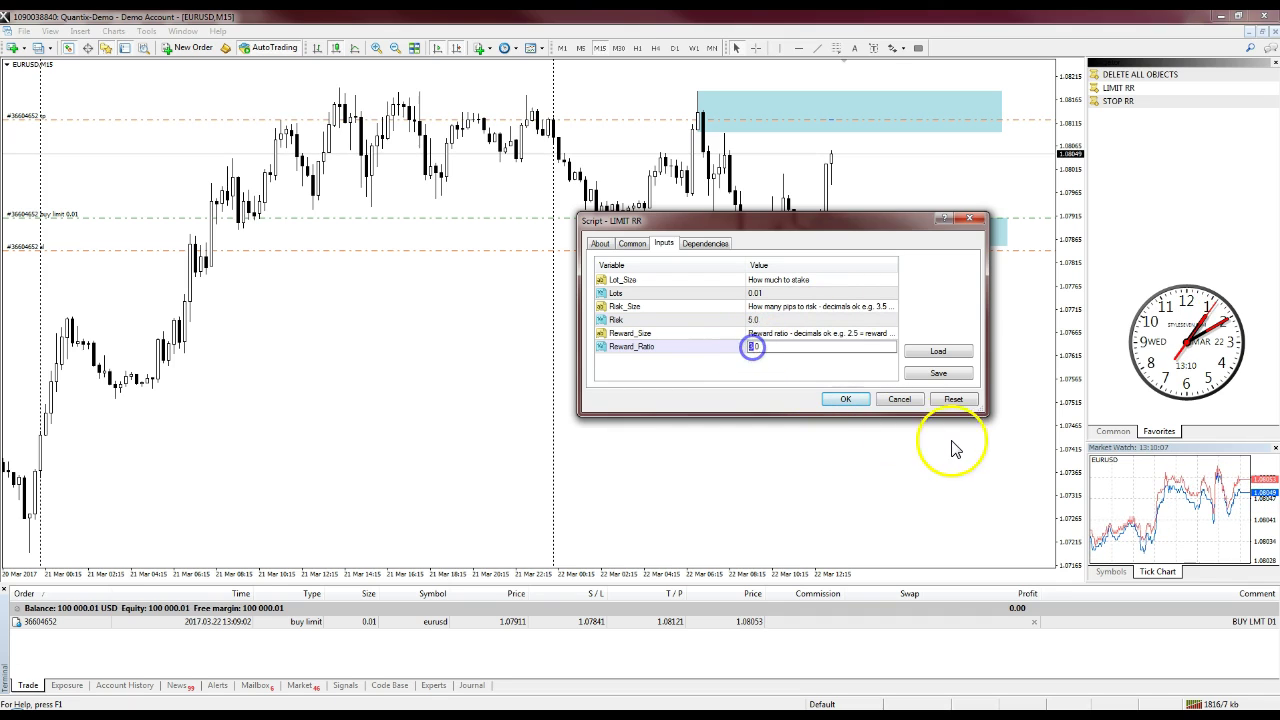
text(5)
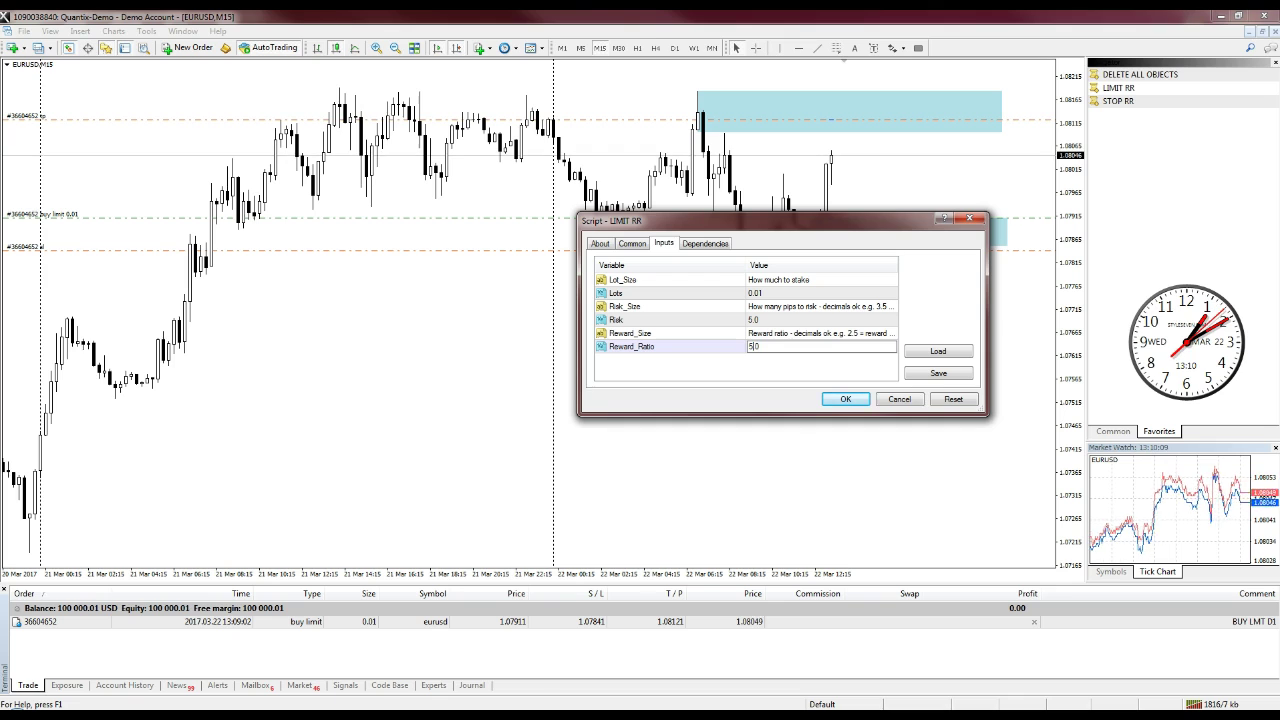
click(842, 400)
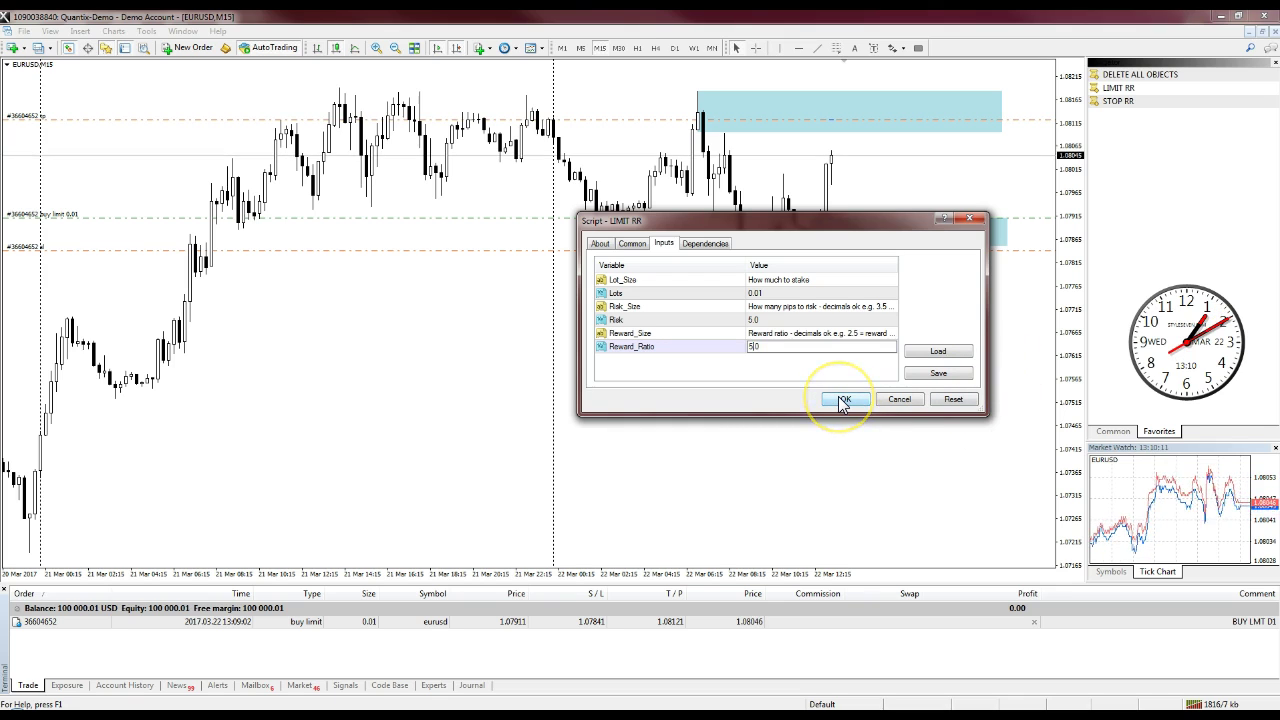
click(850, 401)
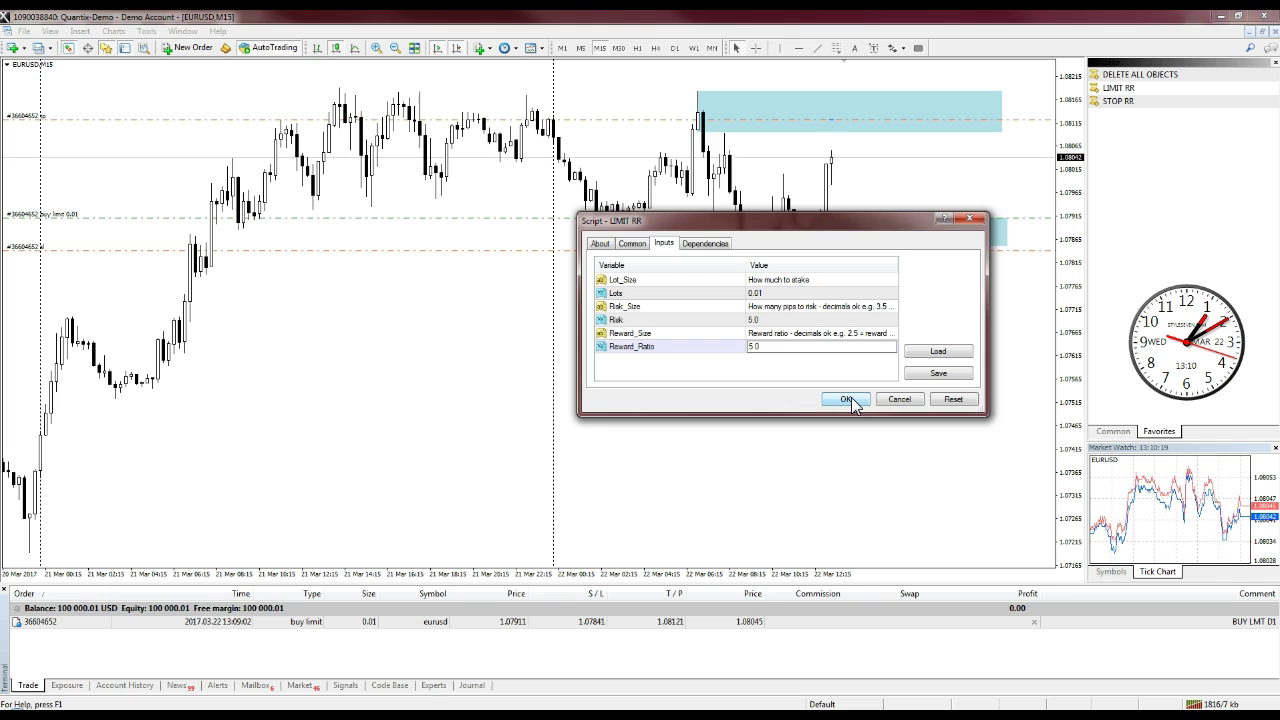
click(848, 399)
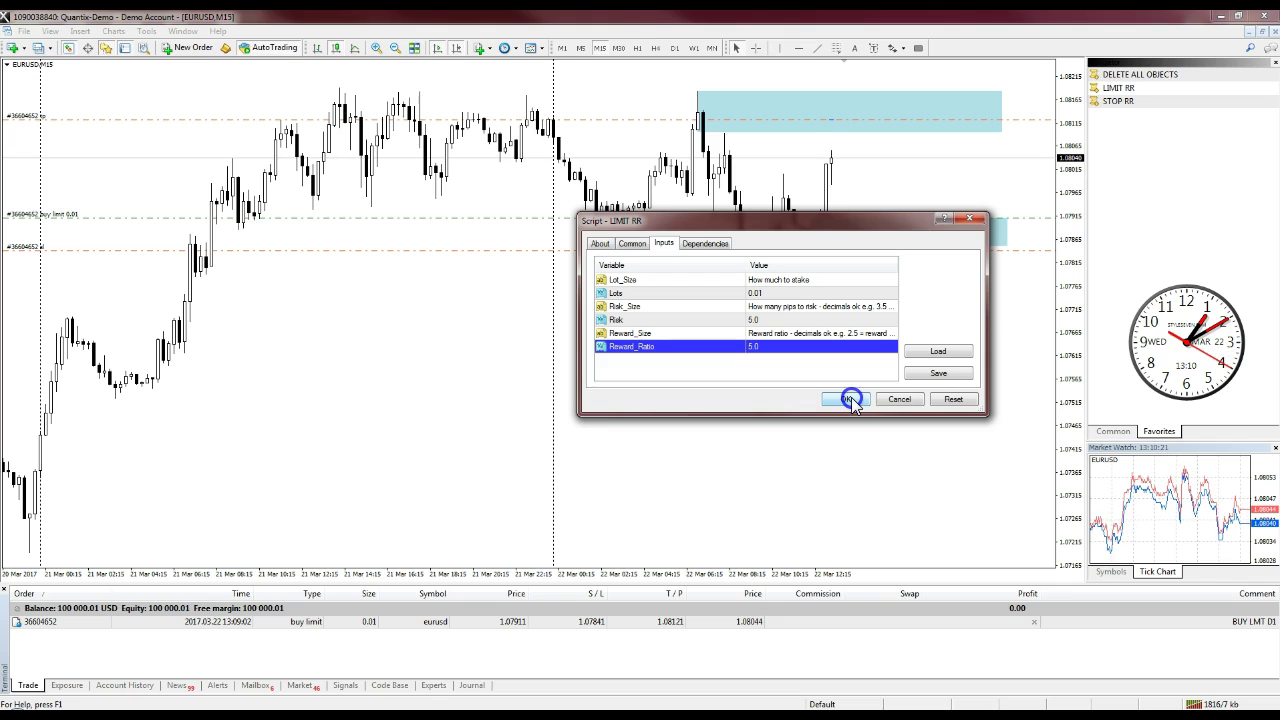
click(850, 400)
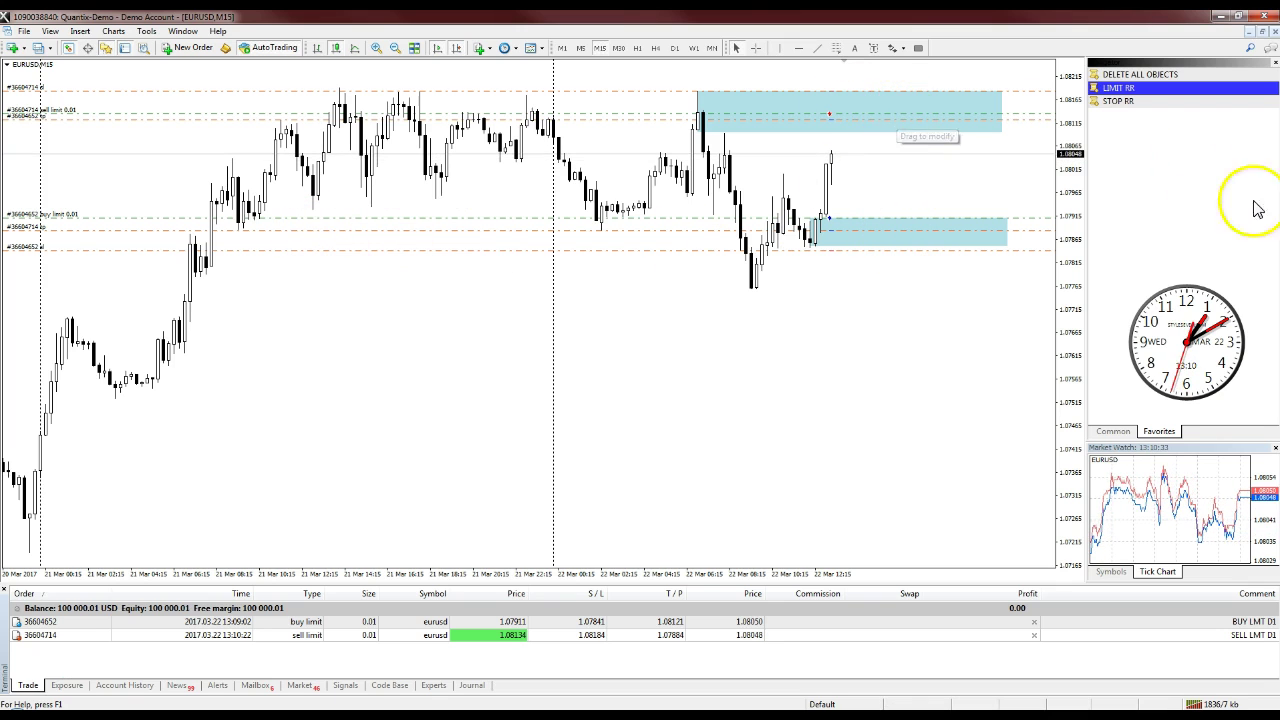
- Delete the pending EURUSD buy limit and sell limit orders from the Trade list
click(1034, 621)
click(1034, 621)
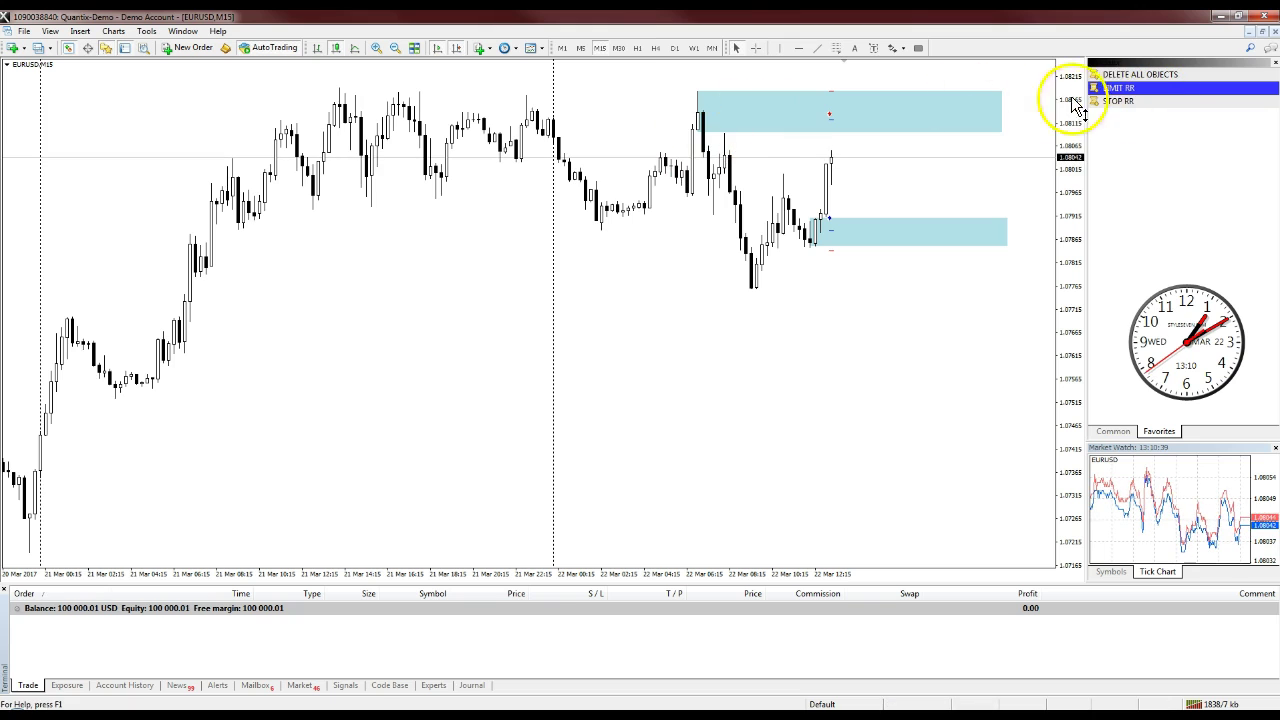
- Place a 0.01-lot EURUSD sell stop at 1.07842 with STOP RR, then raise its SL to 1.07920
click(1106, 103)
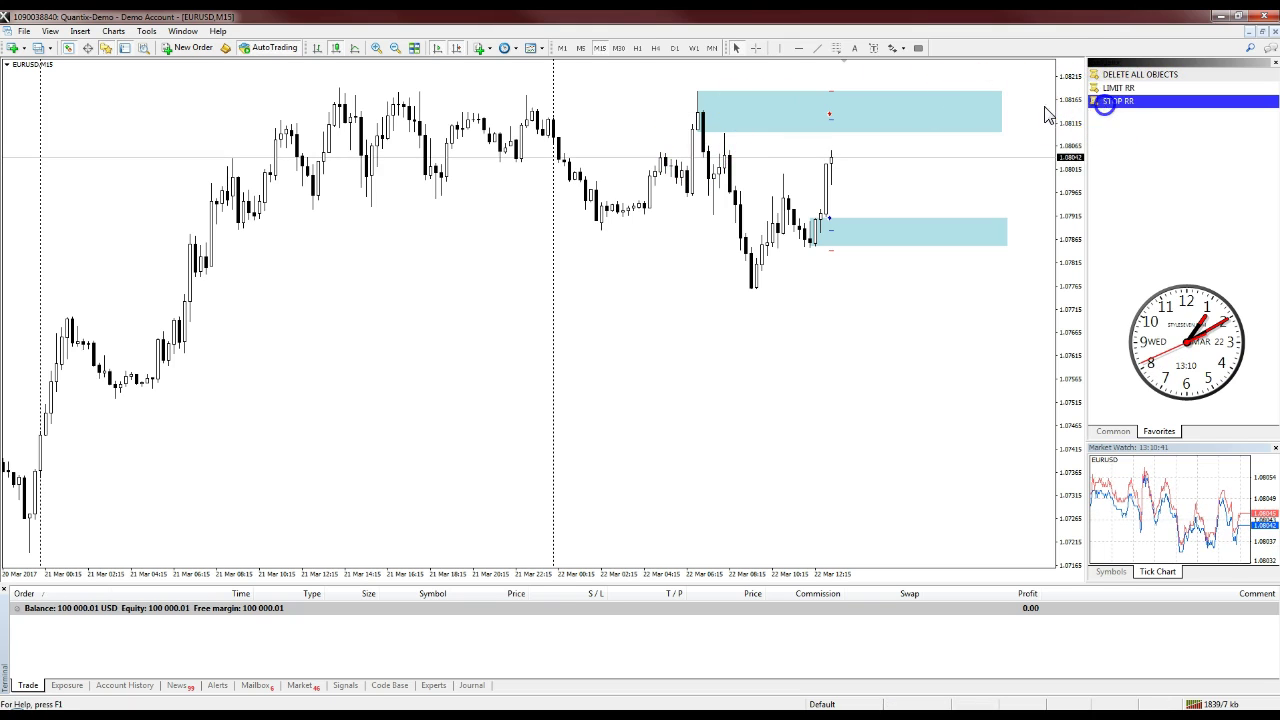
click(1101, 102)
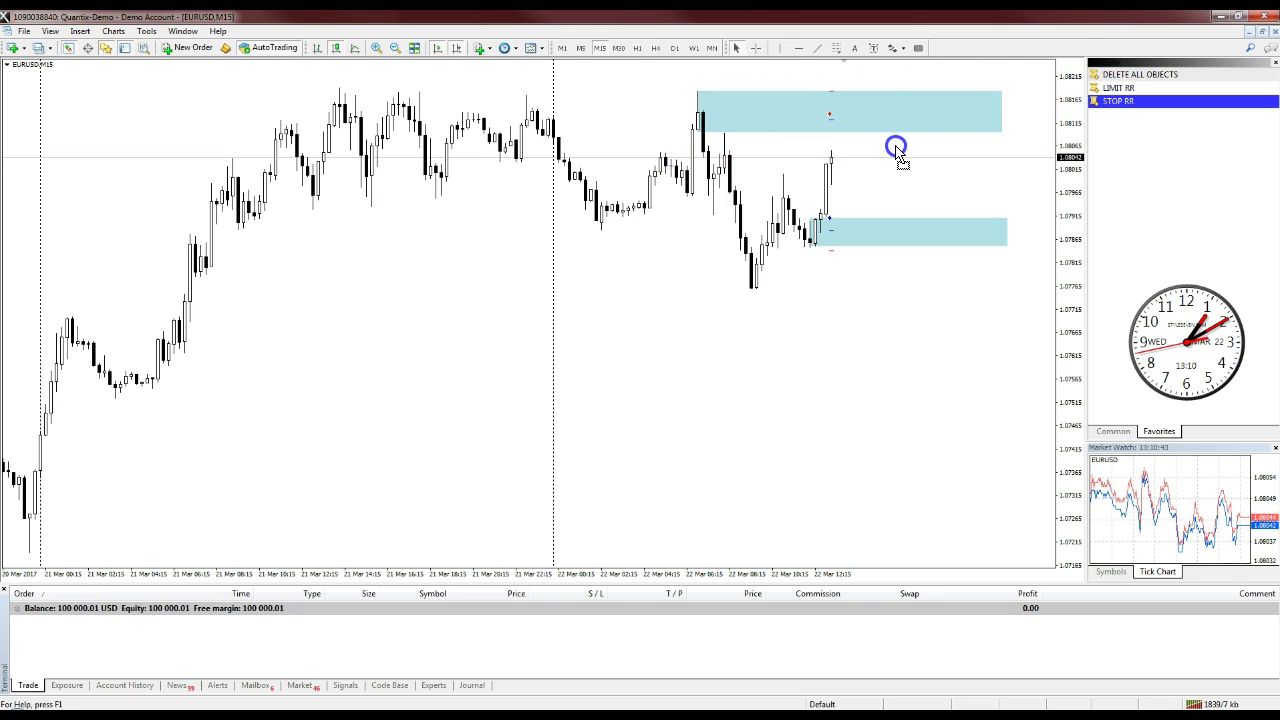
click(832, 252)
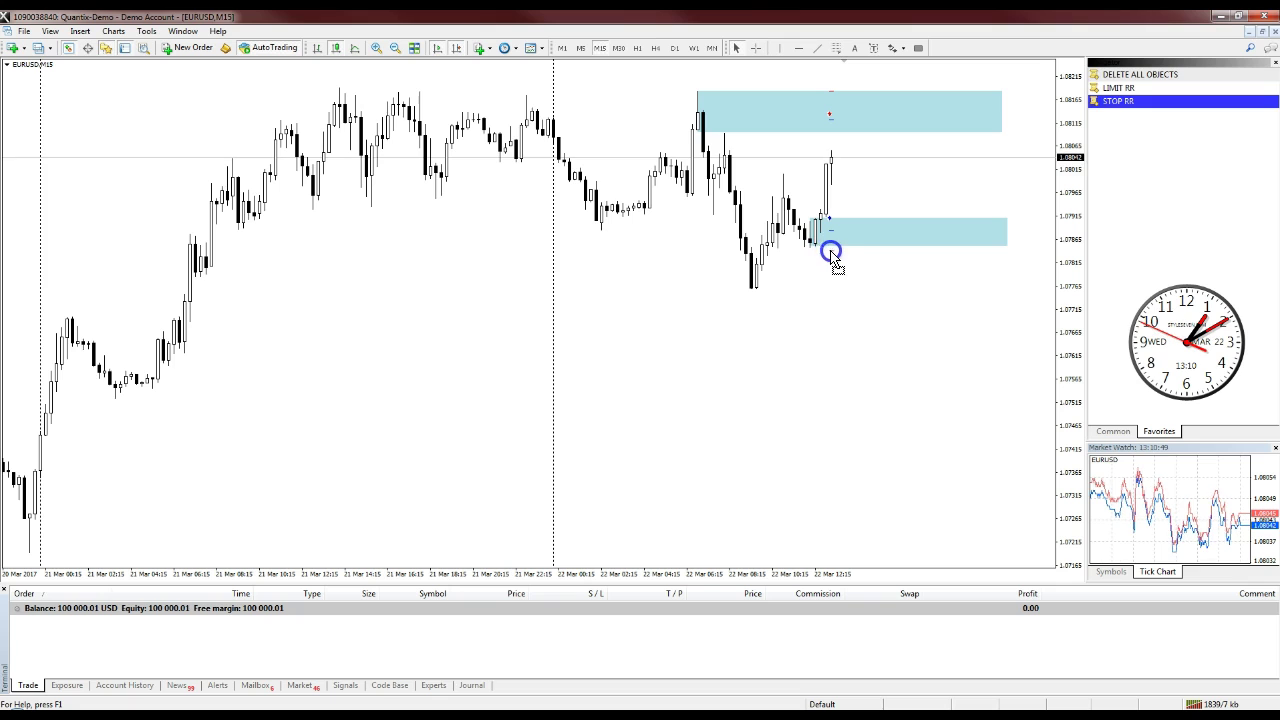
click(930, 282)
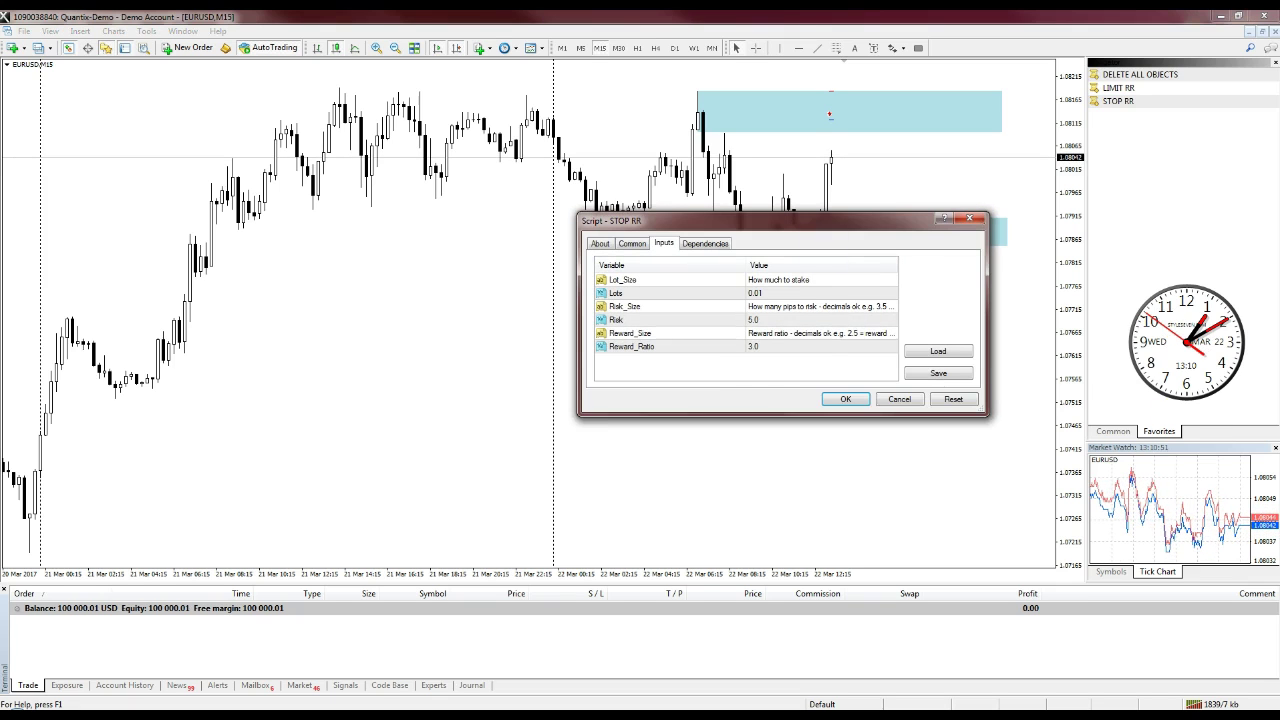
drag(764, 218, 520, 153)
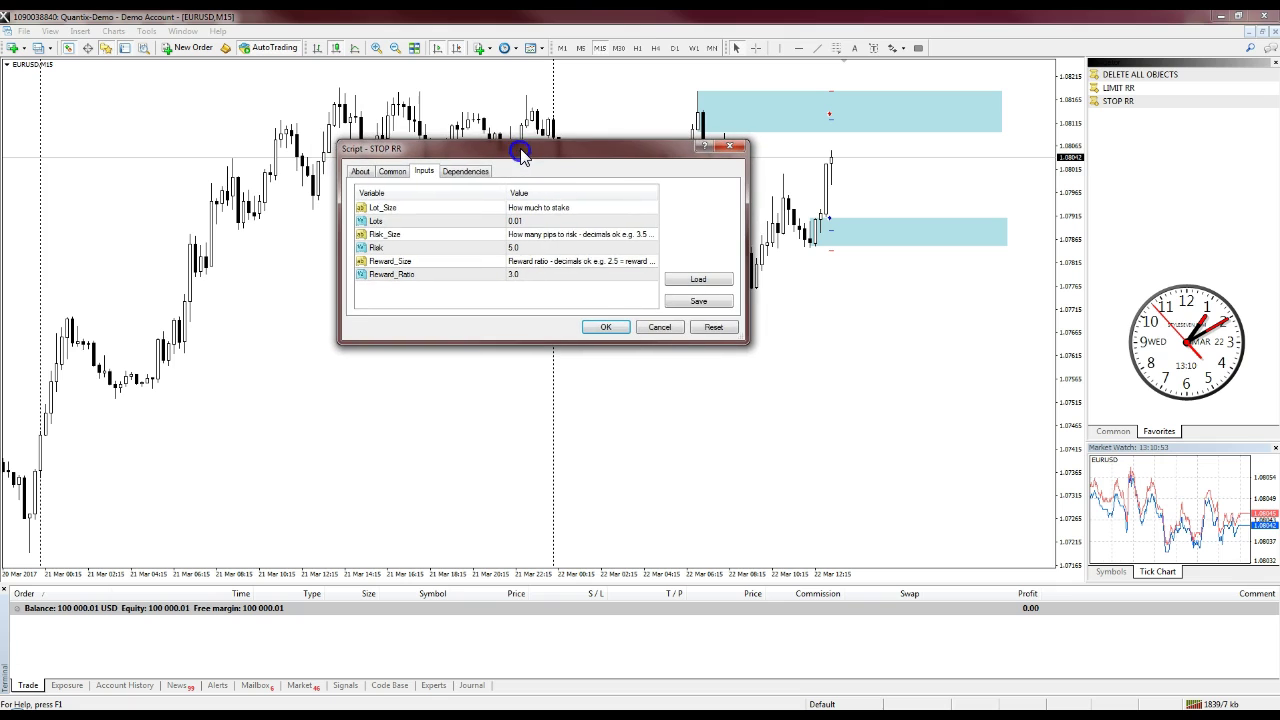
click(607, 328)
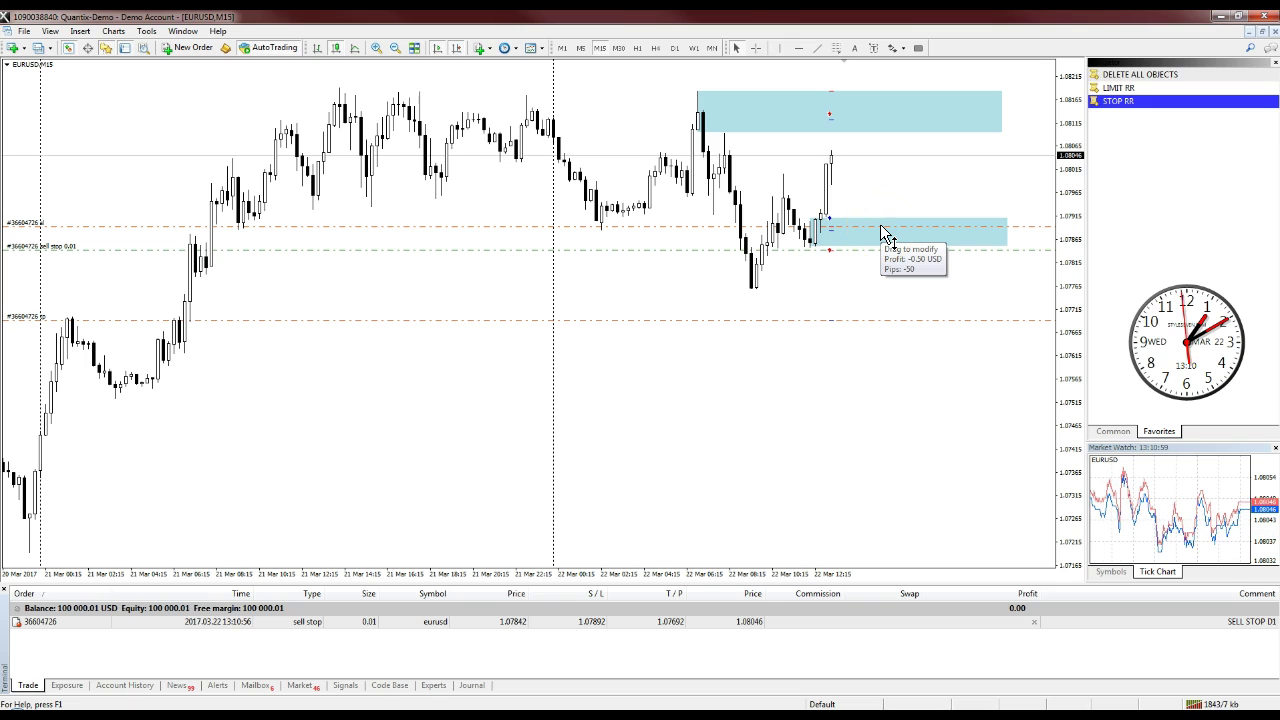
drag(909, 232, 929, 214)
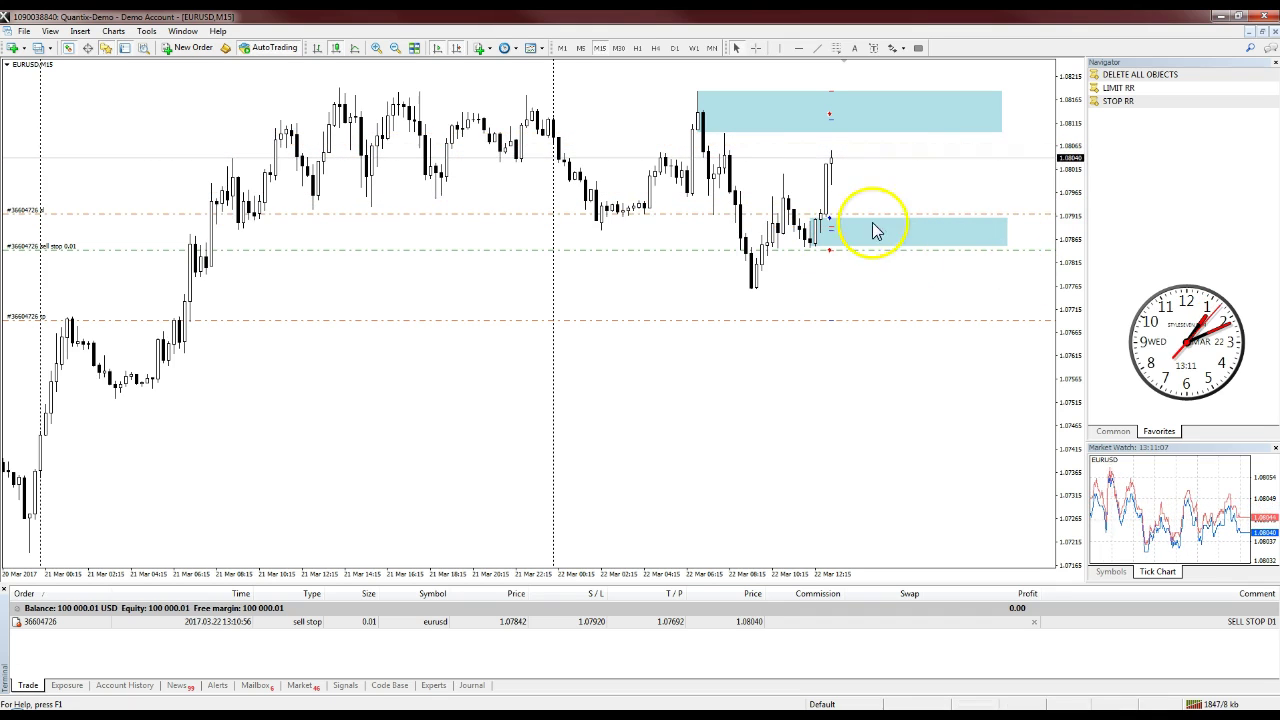
- Tick 'Use Alt key to drag trade levels' in the Charts options and confirm
click(148, 32)
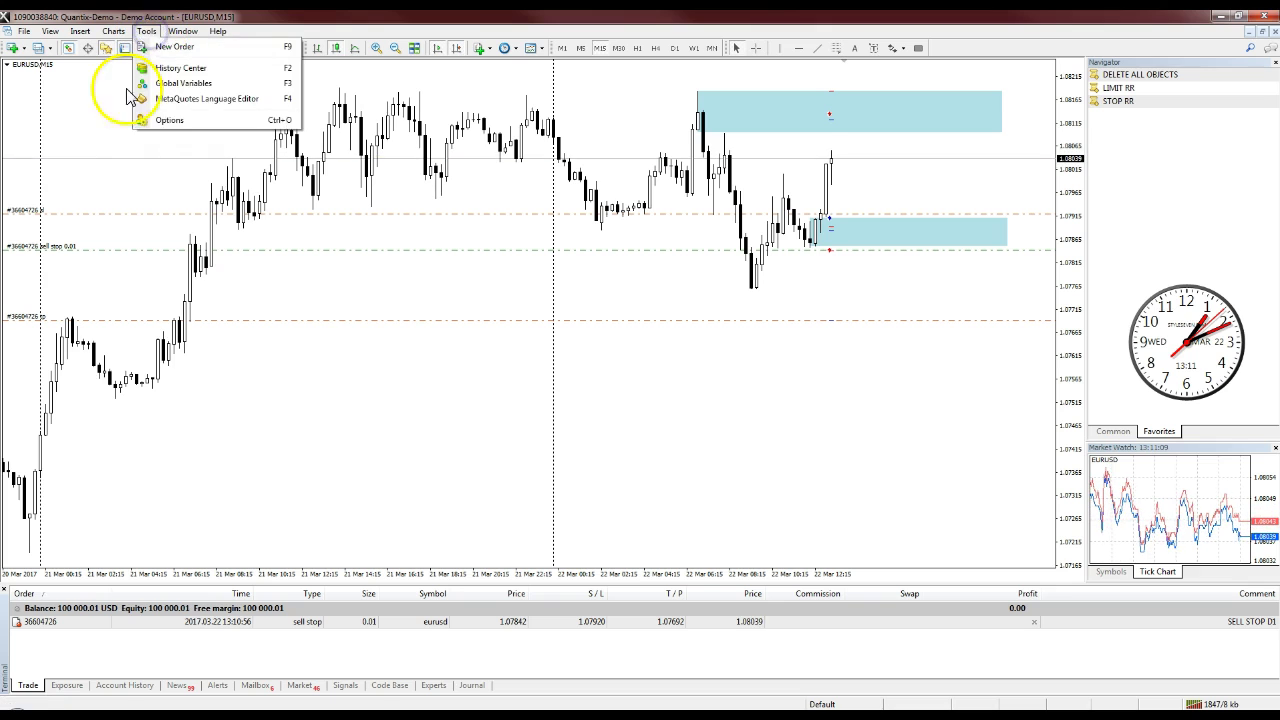
click(198, 119)
click(515, 274)
click(566, 319)
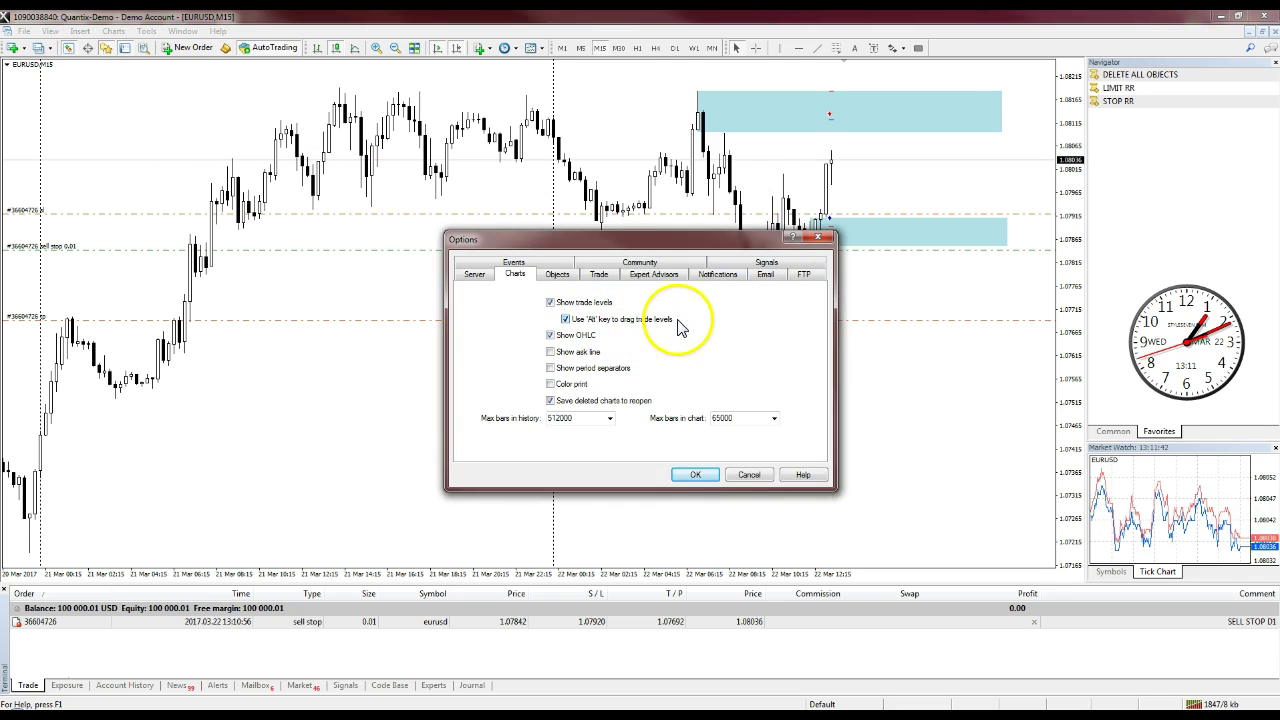
click(697, 476)
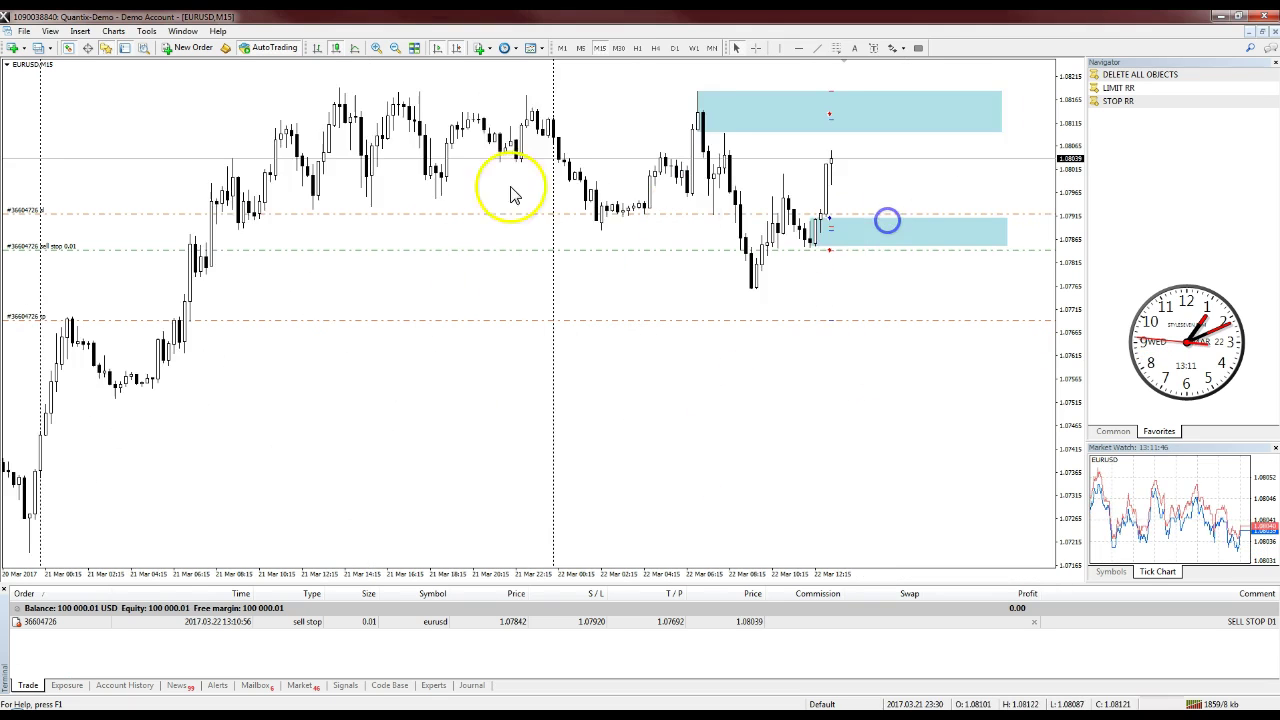
- Shift the sell stop entry to 1.07838, then delete the pending sell stop order
scroll(934, 263, up, 5)
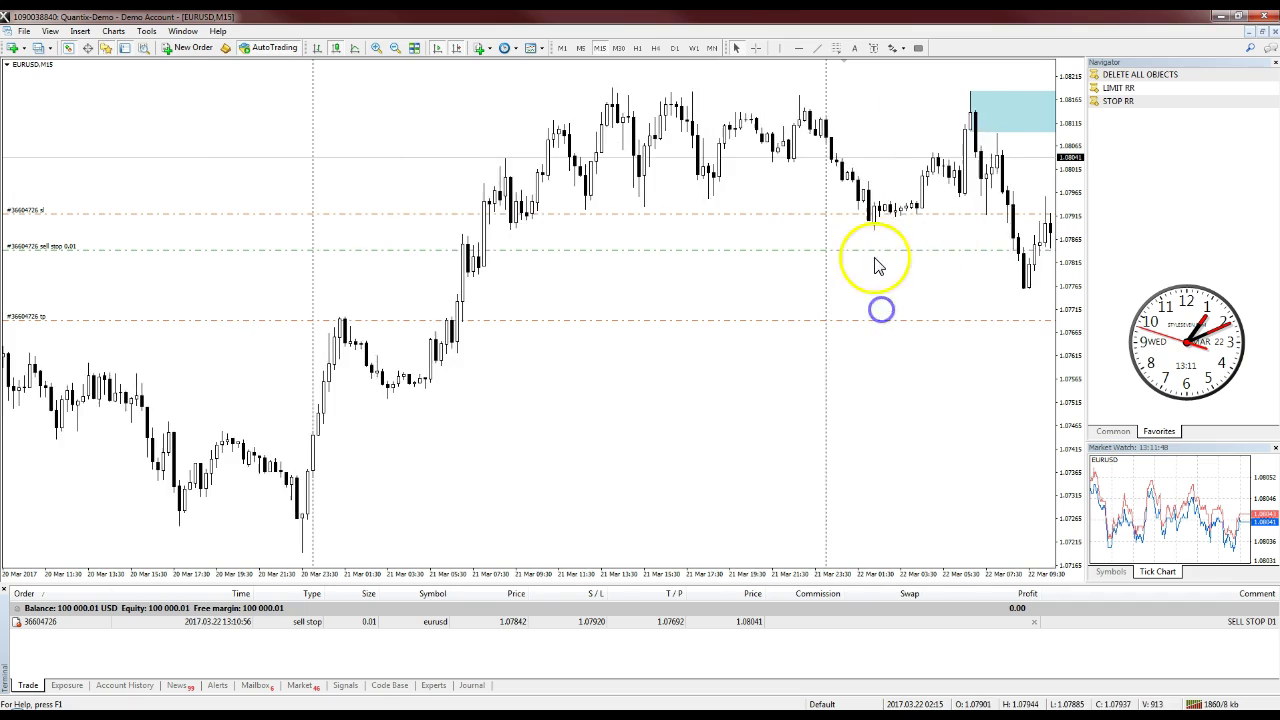
scroll(800, 230, down, 5)
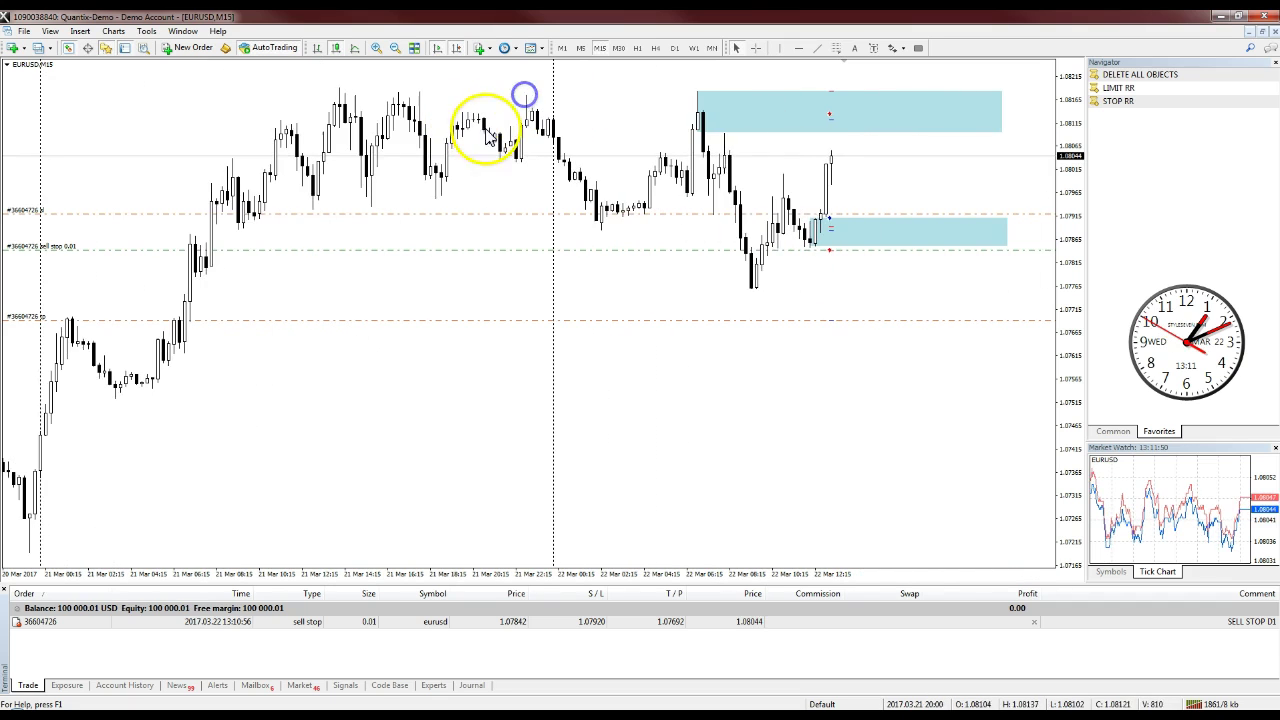
drag(766, 225, 790, 280)
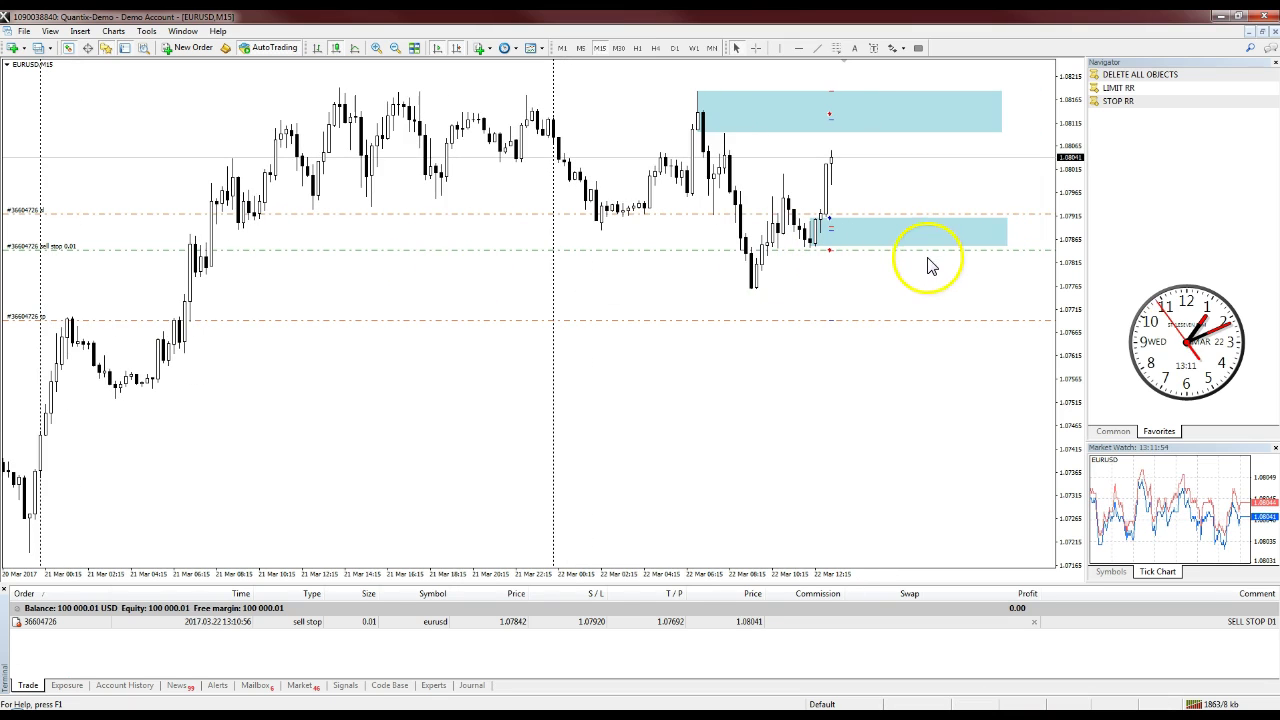
mouse_move(921, 252)
mouse_down()
mouse_move(926, 289)
mouse_move(926, 217)
mouse_move(914, 270)
mouse_move(914, 251)
mouse_up()
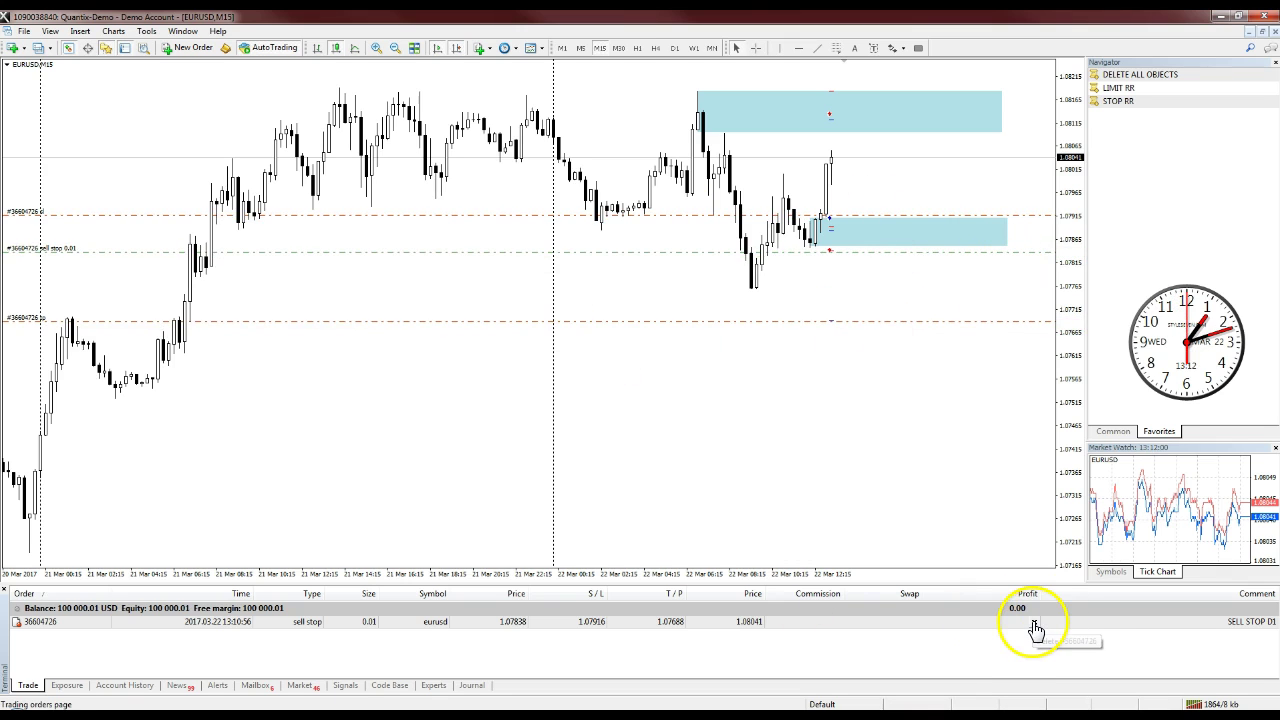
click(1036, 629)
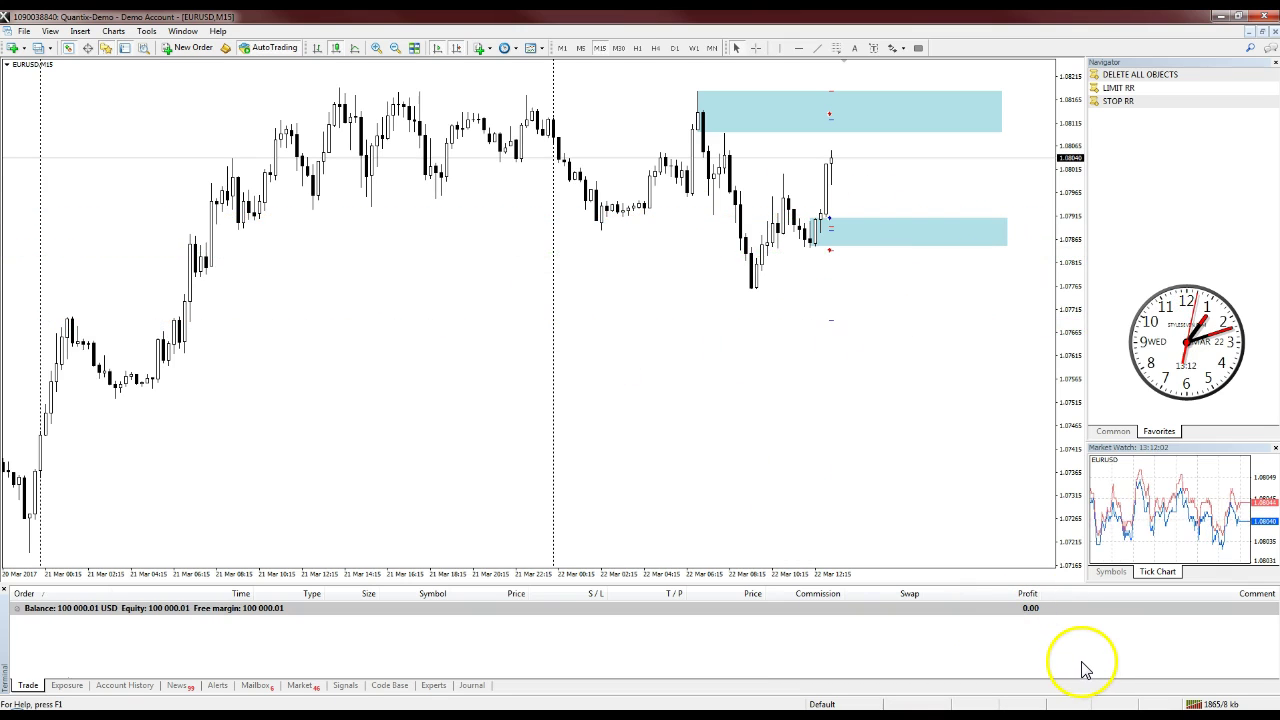